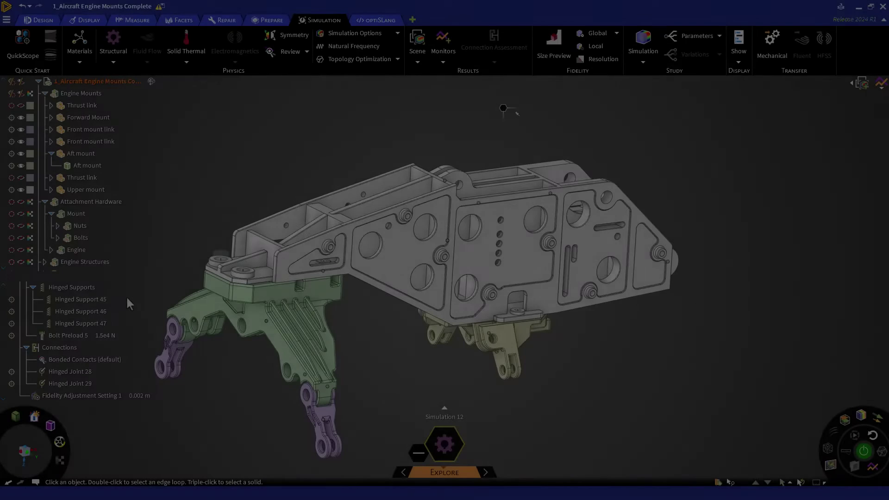
scroll(127, 299, up, 3)
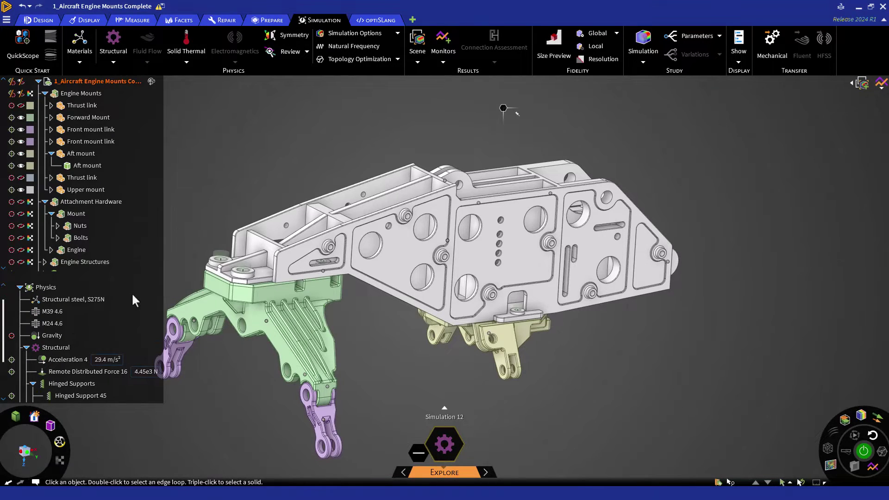
scroll(134, 300, down, 5)
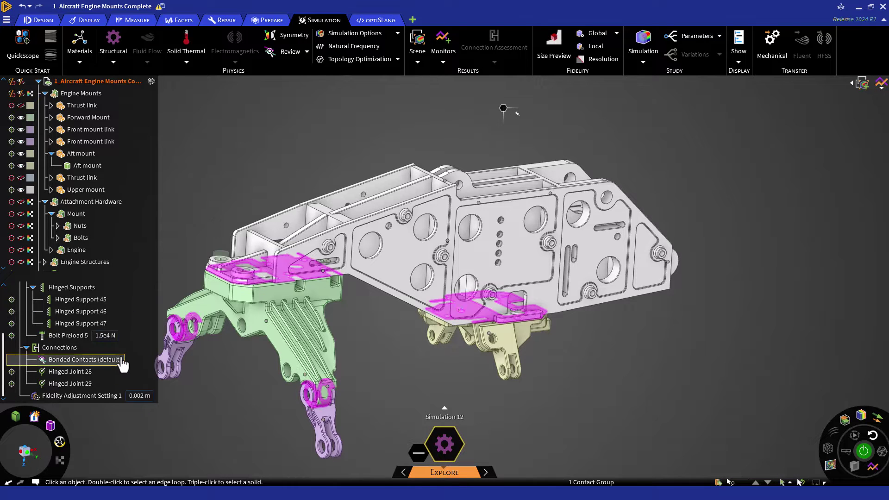
Step: Select Bonded Contacts (default) and bring up the contact Review options
click(122, 361)
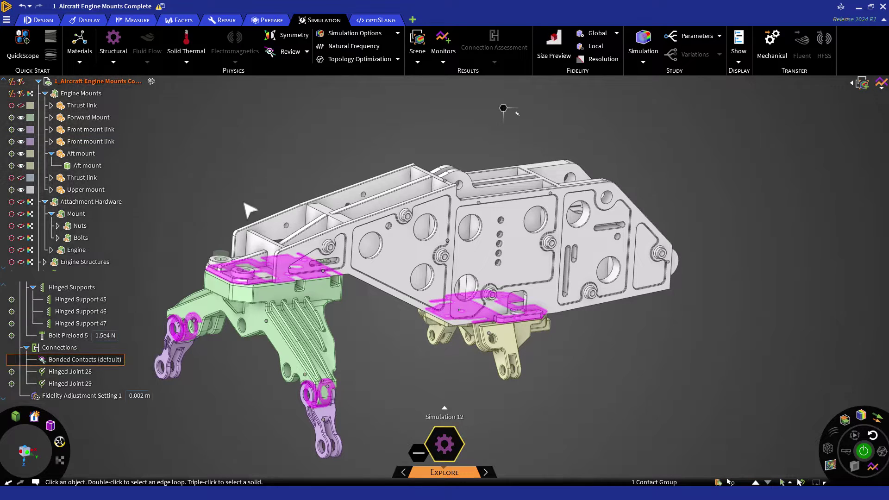
click(307, 53)
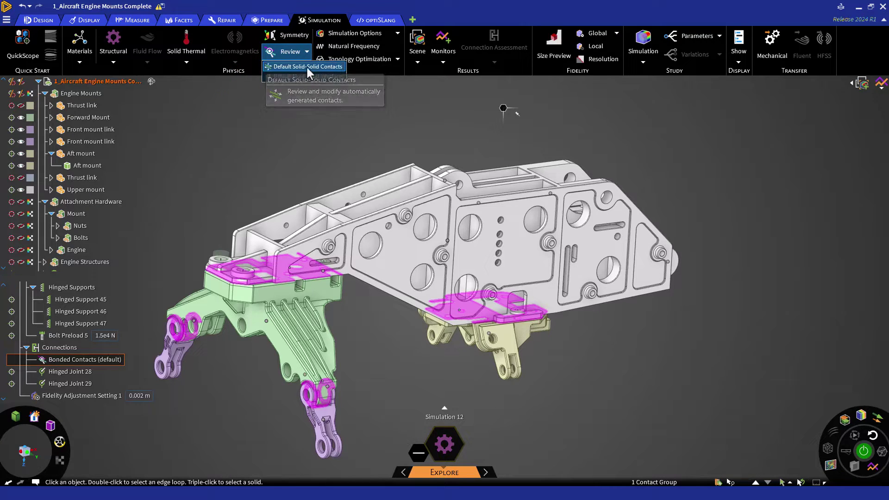
Step: Review Default Solid-Solid Contacts, limited to the Forward Mount and Front mount link pair
click(306, 66)
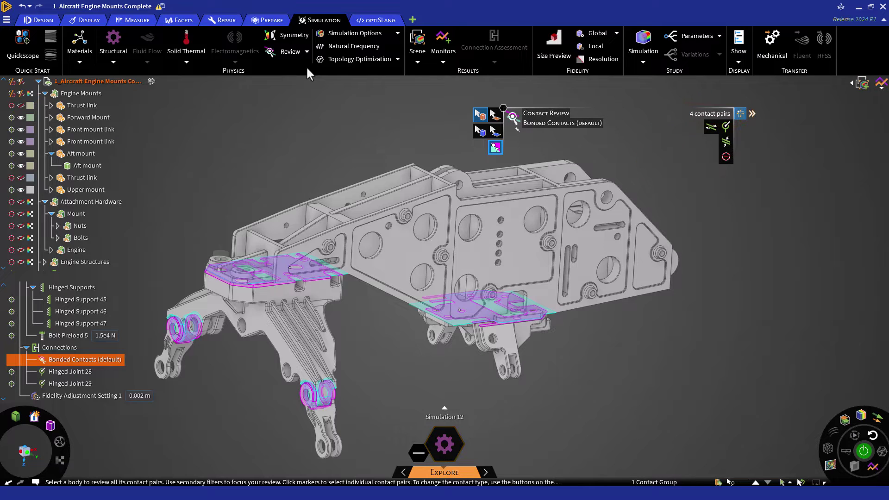
click(312, 334)
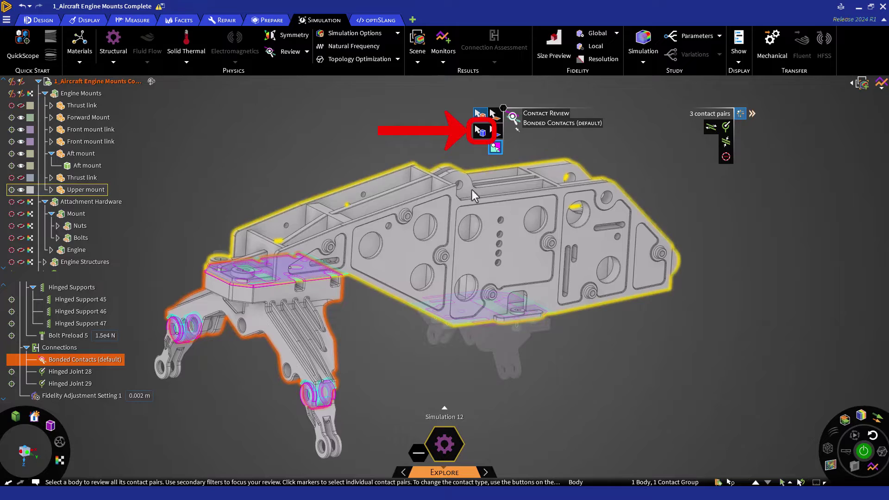
click(486, 128)
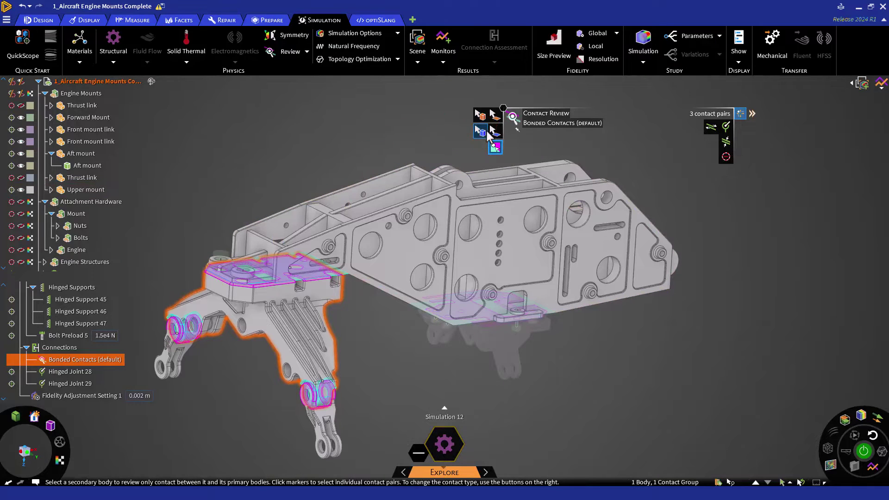
click(347, 416)
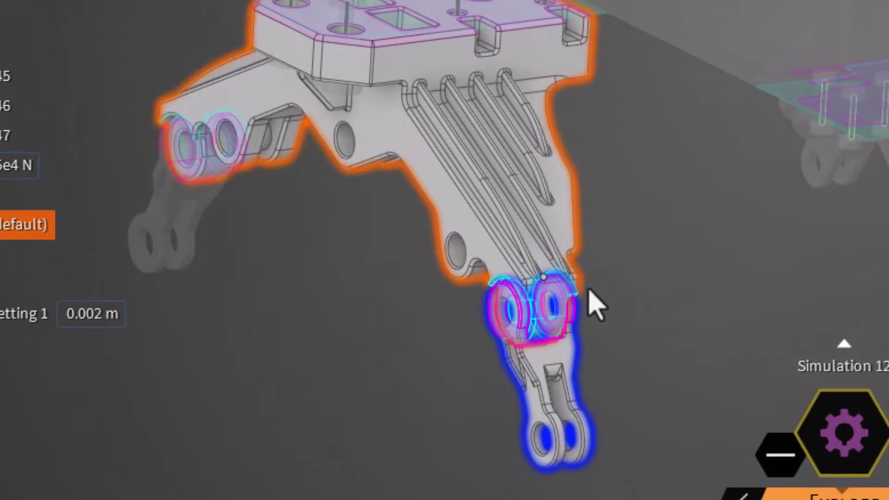
Step: Select the contact pair marker at the lower bushing
click(548, 283)
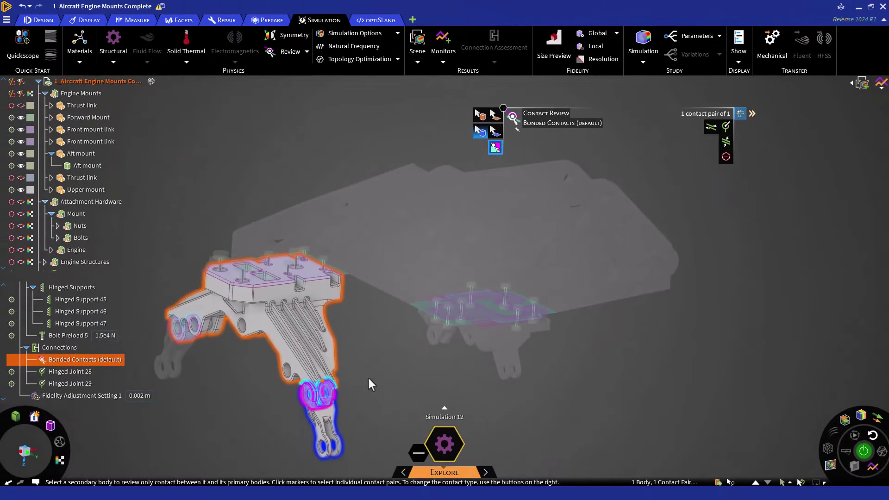
Step: Convert the pair to Prevented Contact 20, then delete Prevented Contact 20 from the tree
click(726, 161)
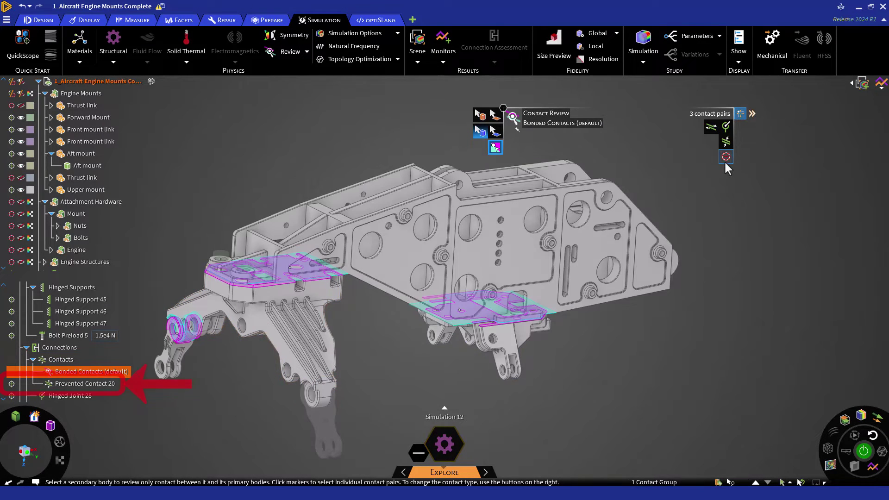
click(112, 385)
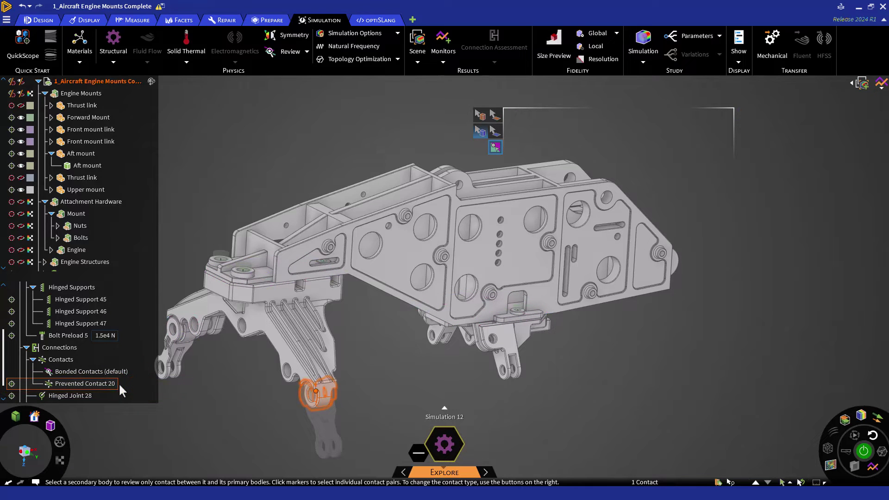
double_click(120, 384)
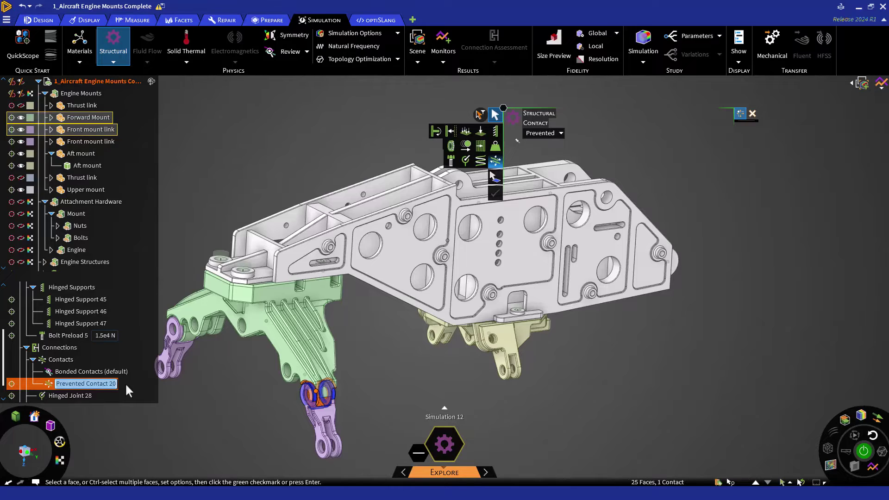
key(Return)
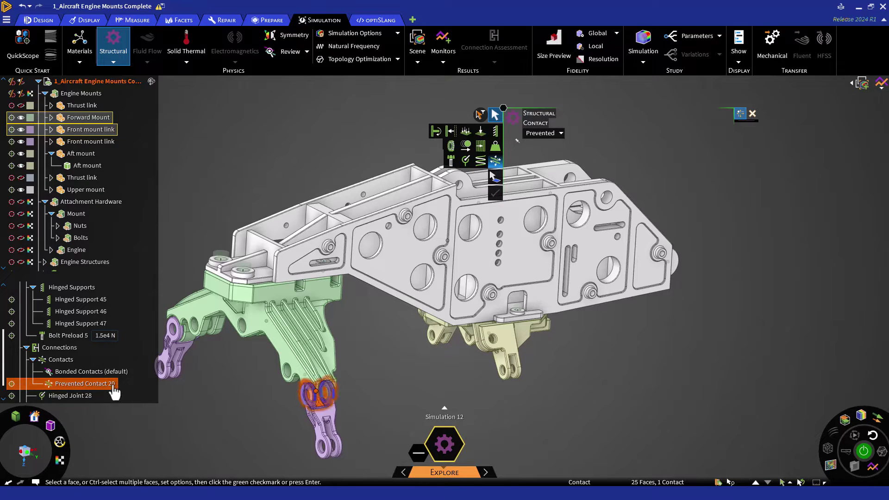
right_click(115, 394)
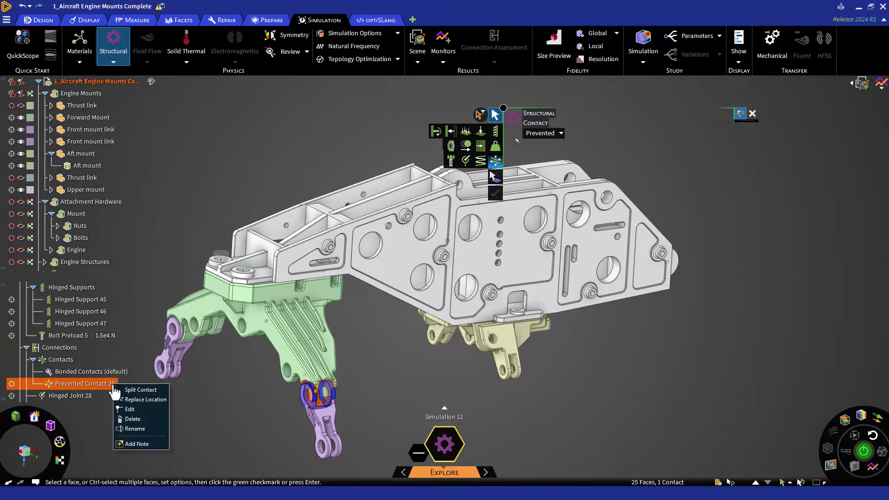
click(130, 420)
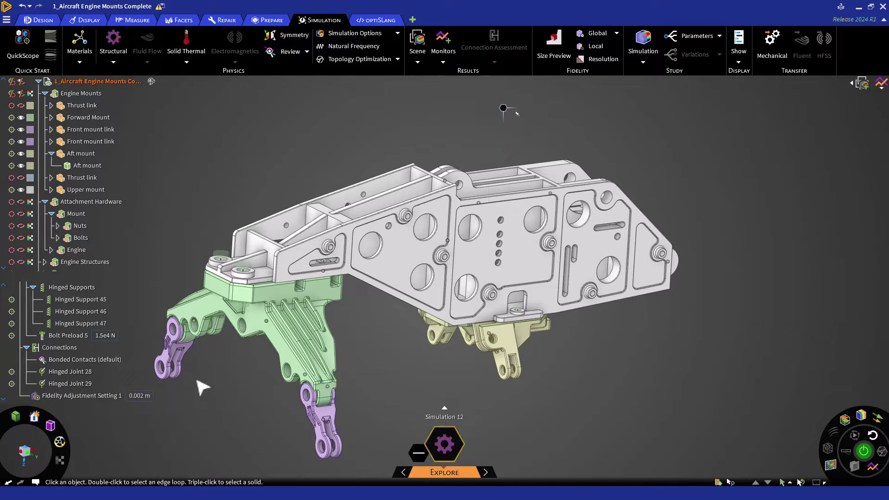
Step: Review Bonded Contacts (default) with contact face grouping set to No grouping instead of tangent faces
click(119, 364)
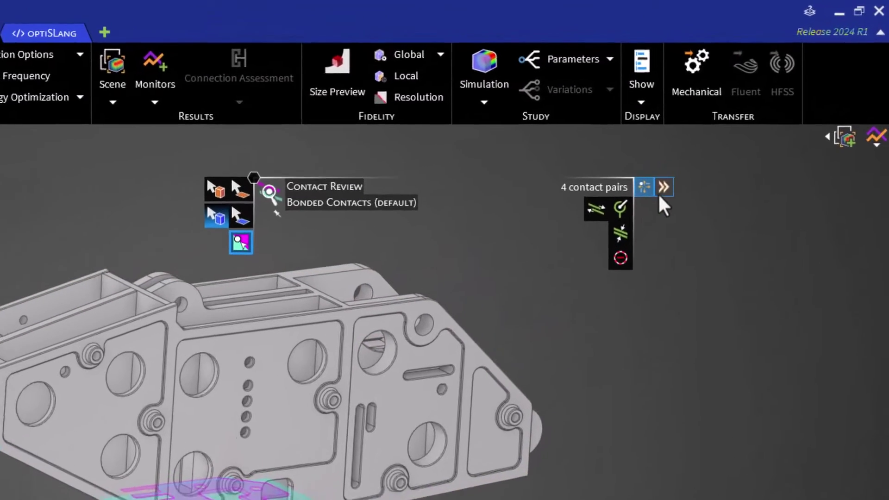
click(700, 157)
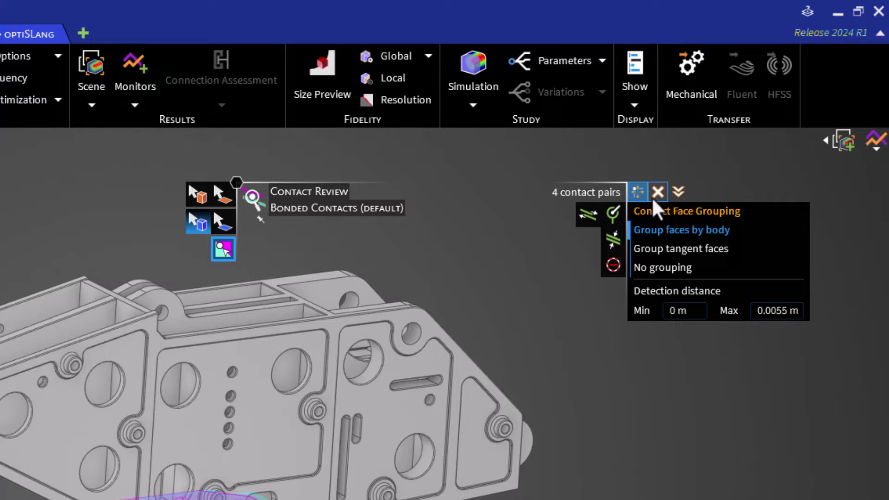
click(667, 250)
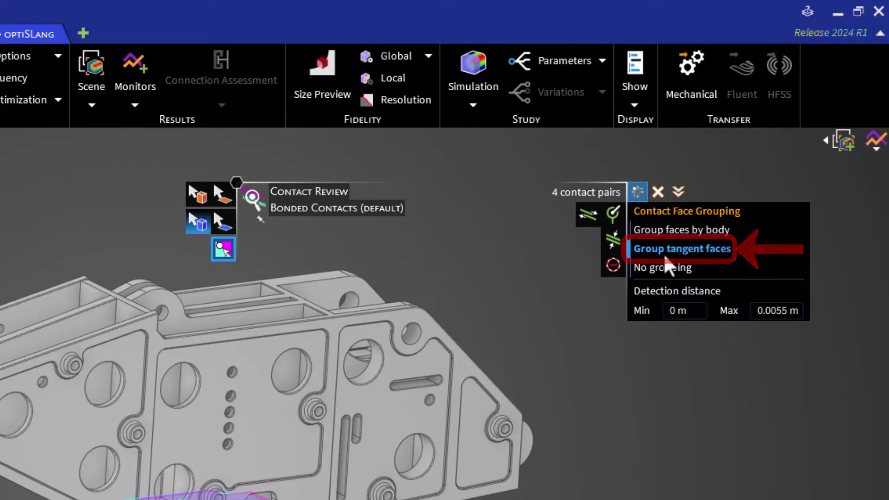
click(663, 268)
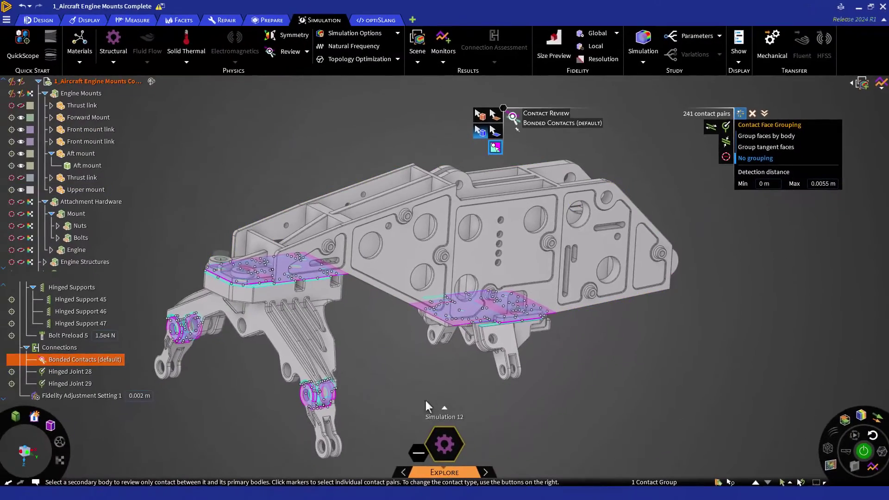
scroll(296, 425, up, 2)
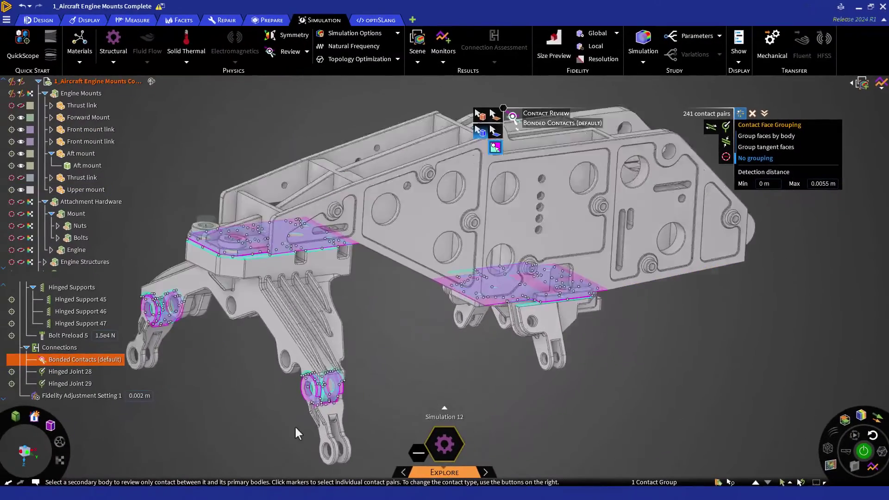
scroll(294, 425, up, 3)
scroll(295, 427, up, 1)
Step: Focus the review on the forward mount and set maximum detection distance to 5.5 mm
click(481, 115)
click(480, 132)
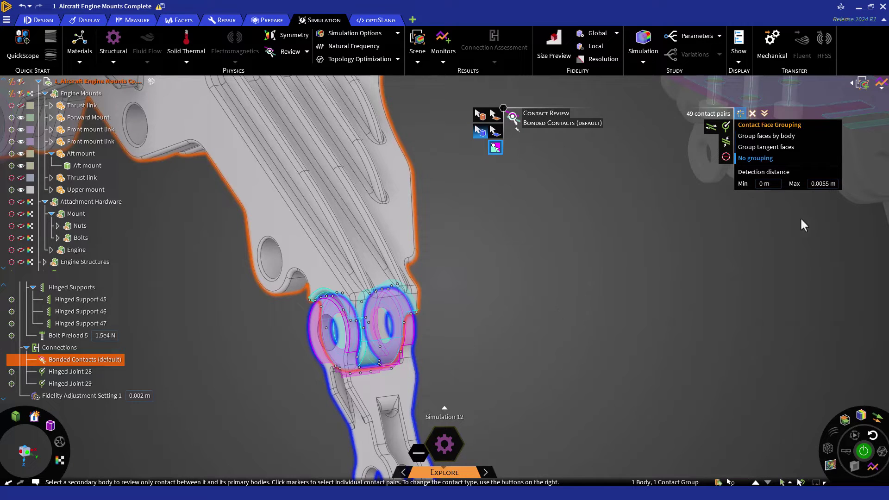
click(820, 185)
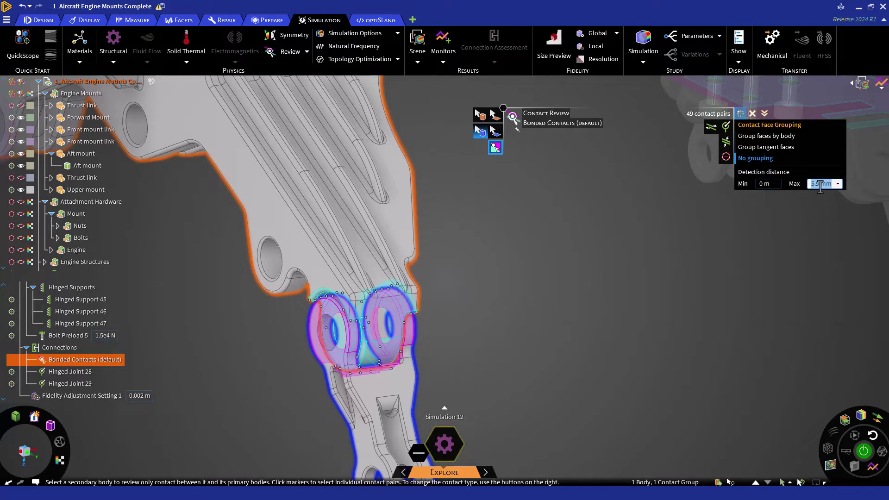
text(3 mm)
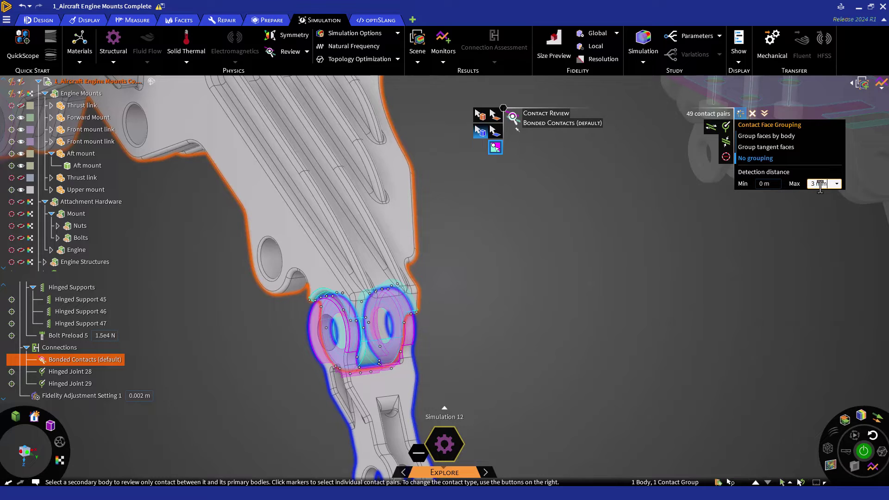
key(Return)
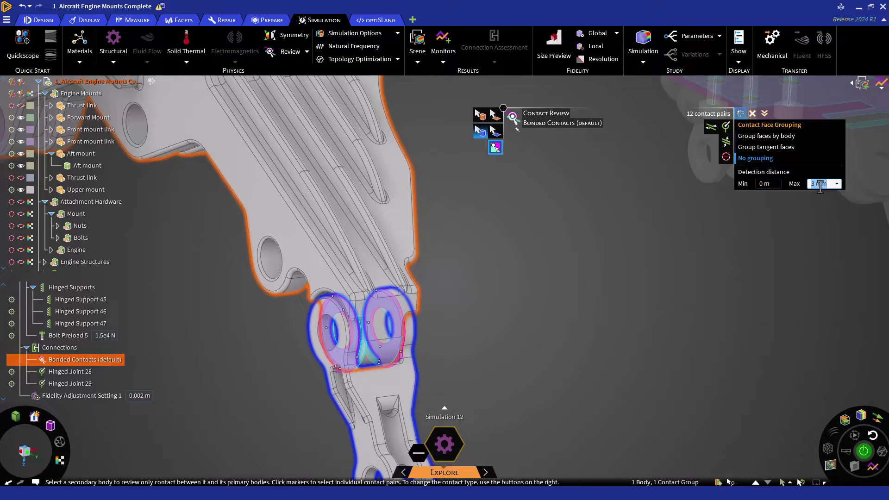
text(5.5 mm)
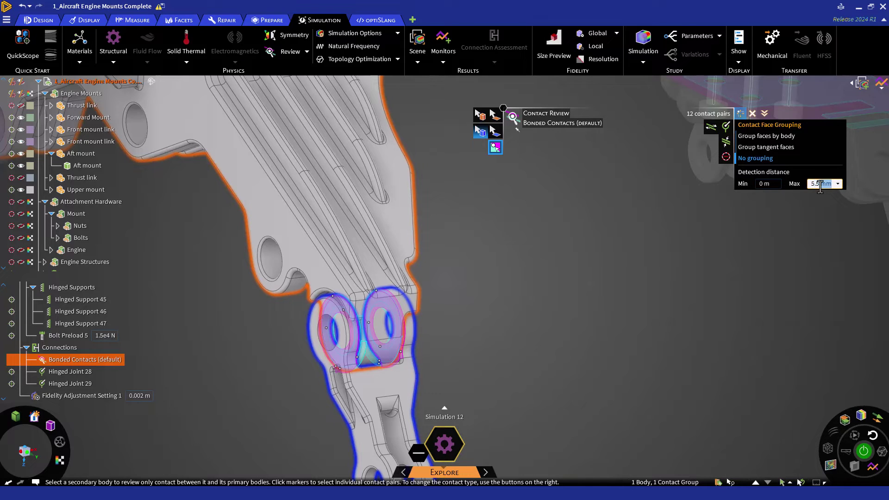
key(Return)
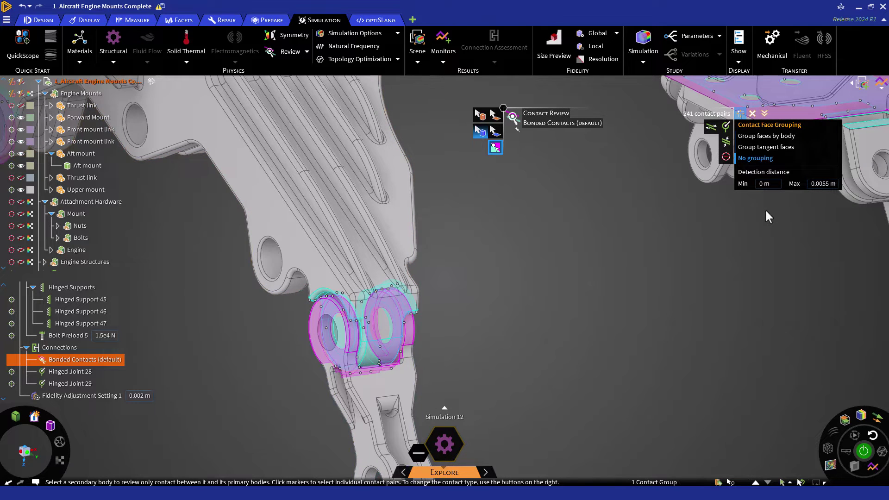
scroll(765, 217, down, 2)
scroll(641, 244, down, 2)
scroll(534, 295, down, 2)
scroll(350, 352, down, 2)
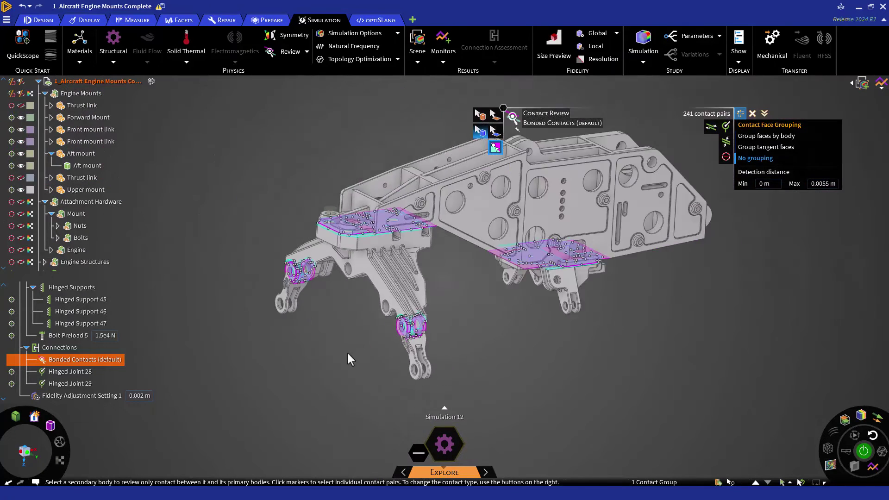
Step: Create a sliding contact between the curved forward mount face and the lower link's lug face
key(Escape)
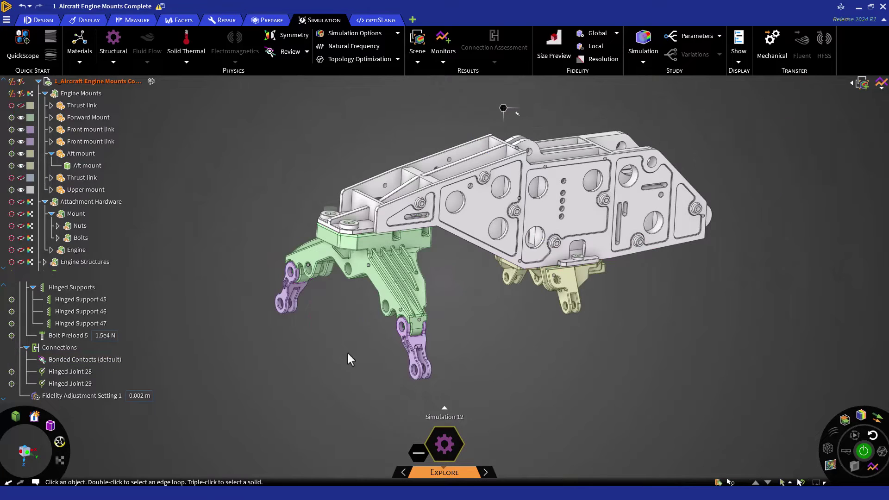
click(113, 41)
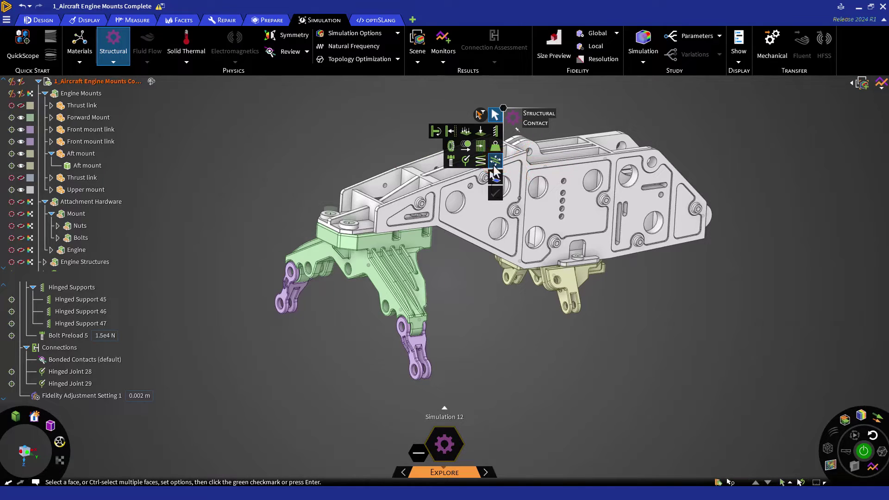
scroll(415, 328, up, 3)
scroll(412, 325, up, 3)
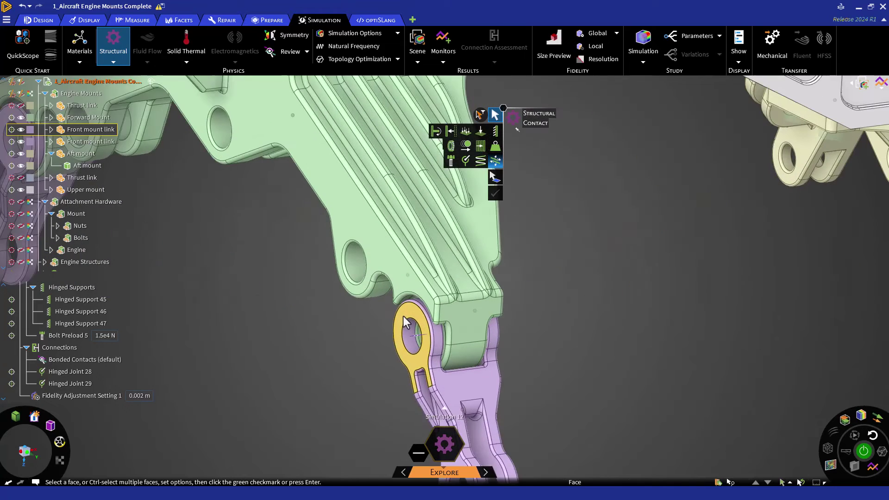
scroll(406, 323, up, 3)
scroll(406, 320, up, 2)
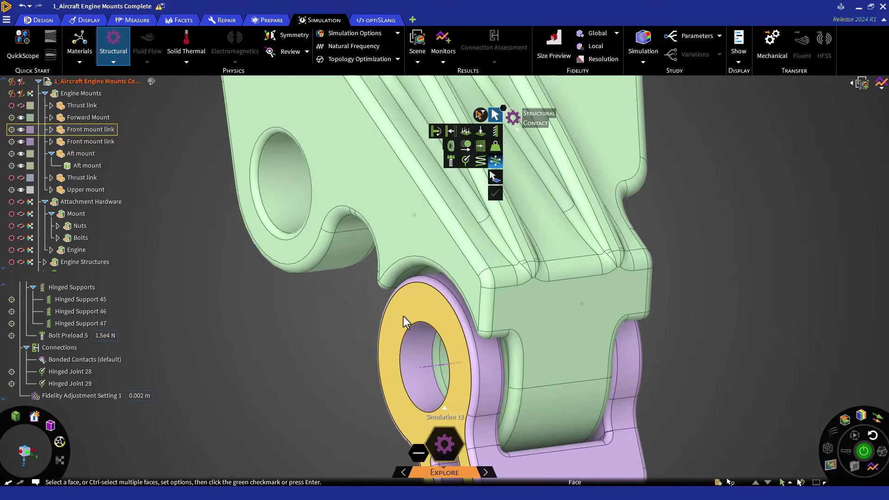
scroll(411, 311, up, 2)
scroll(417, 292, up, 2)
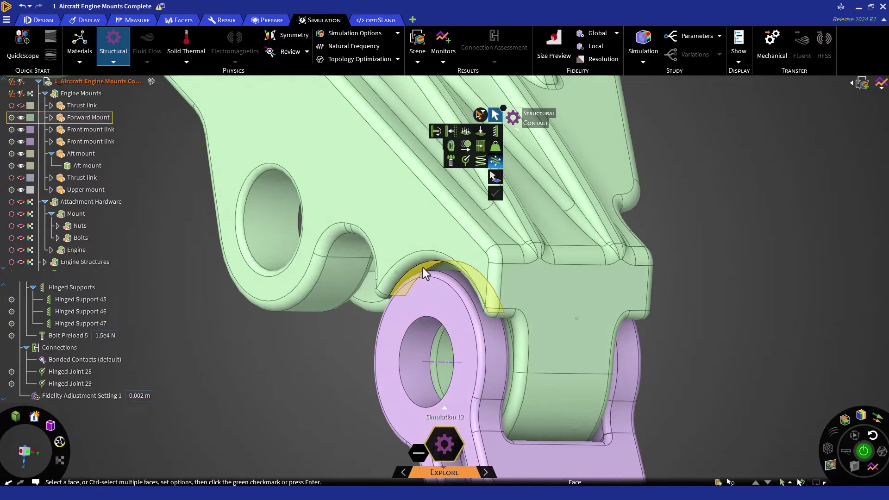
click(425, 272)
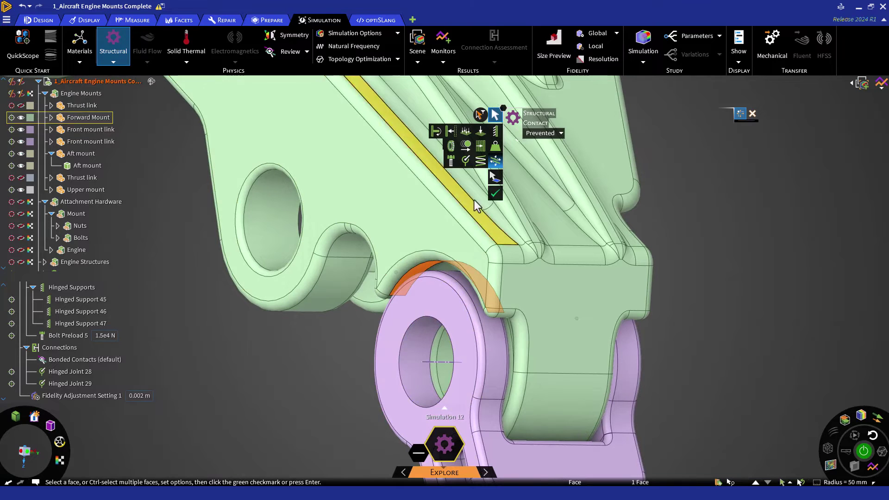
click(495, 178)
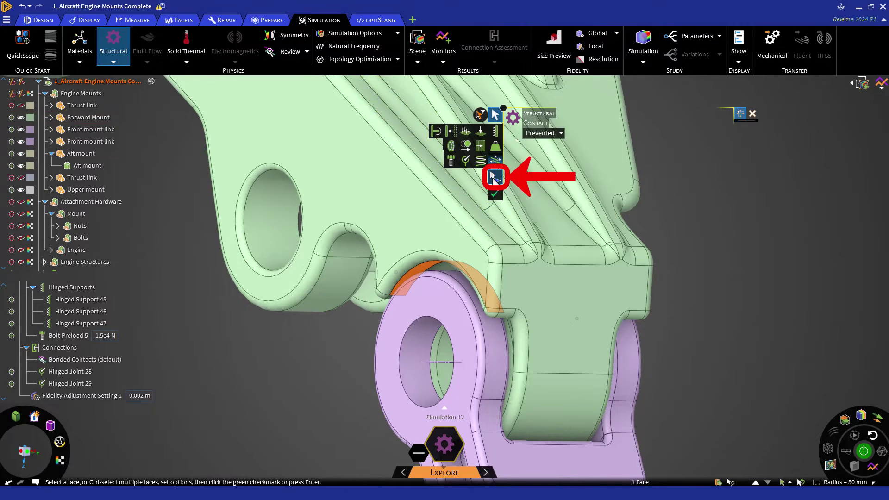
click(454, 279)
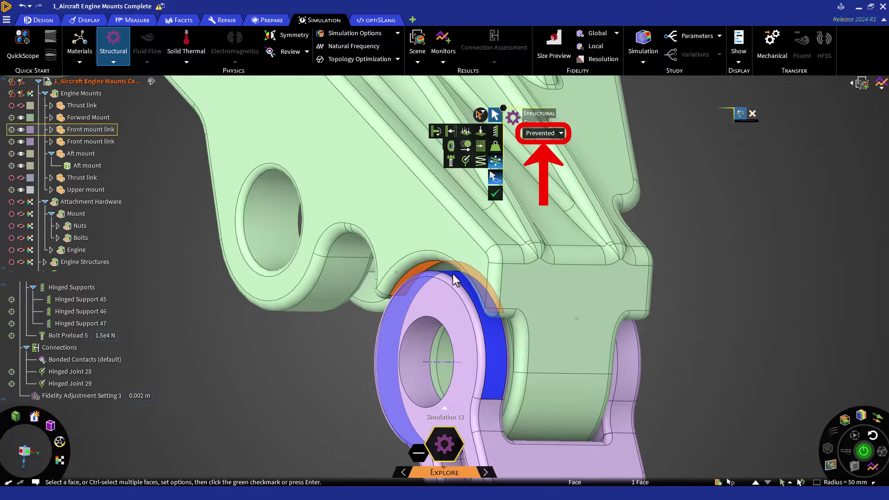
click(561, 133)
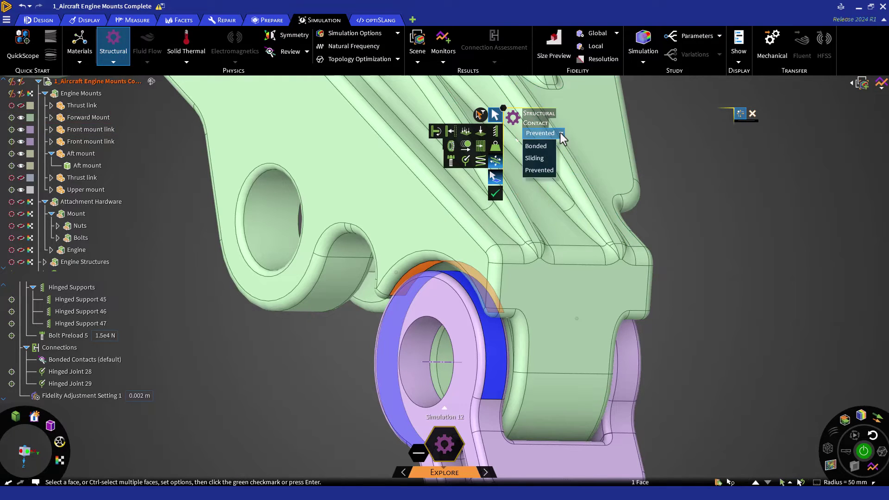
click(549, 162)
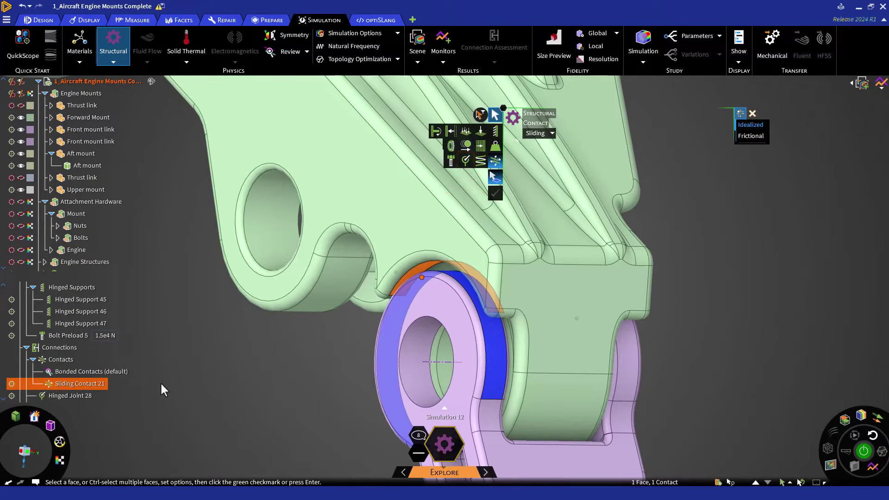
key(Return)
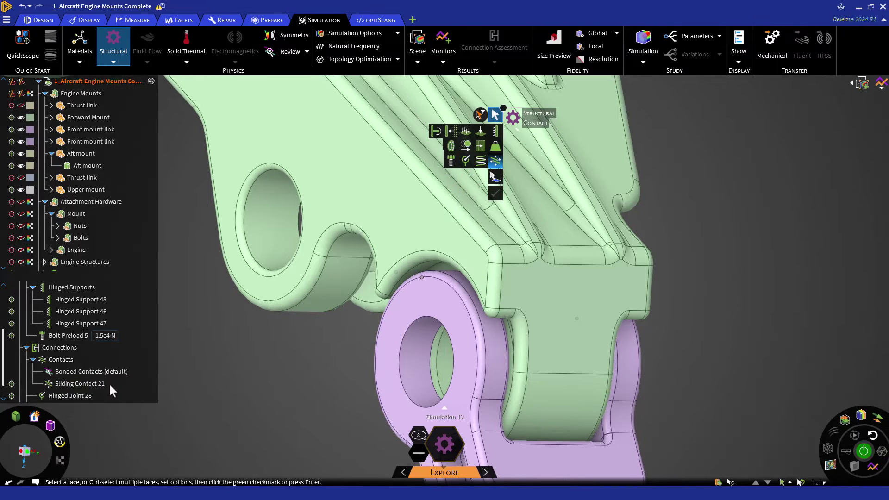
Step: Delete Sliding Contact 21
click(99, 386)
right_click(100, 386)
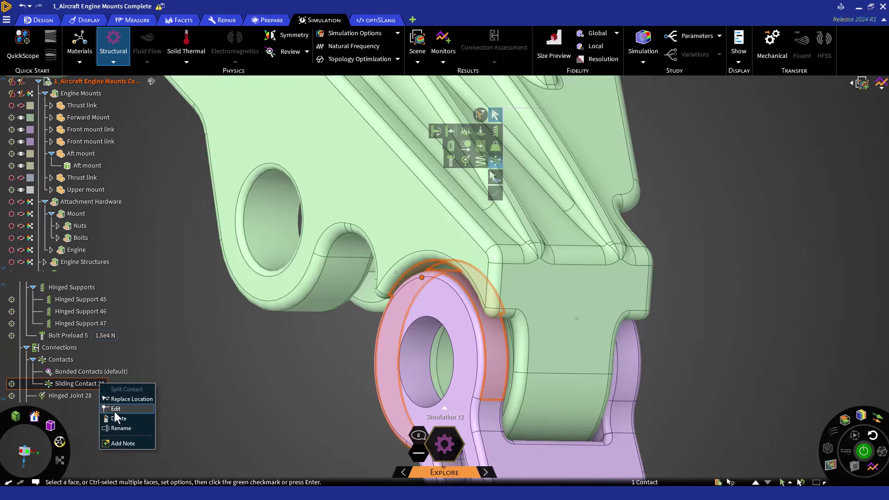
key(Return)
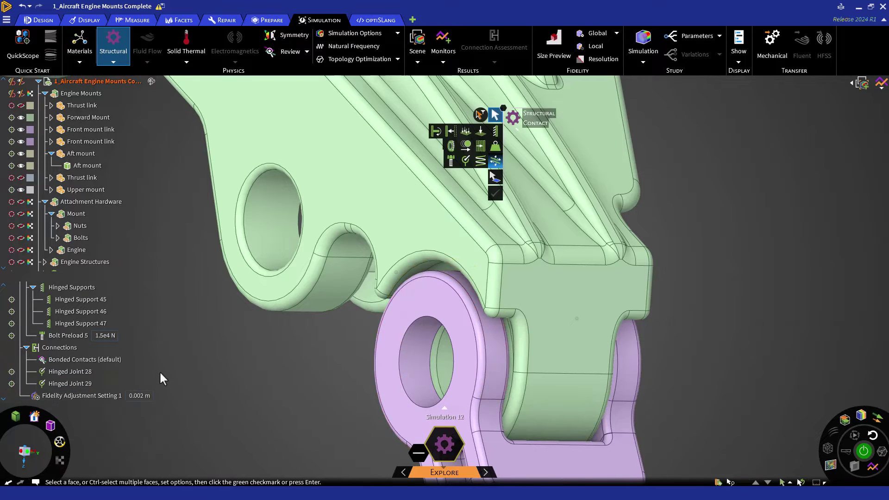
Step: Reopen the Bonded Contacts (default) review in secondary-face, face-by-face review mode
key(Escape)
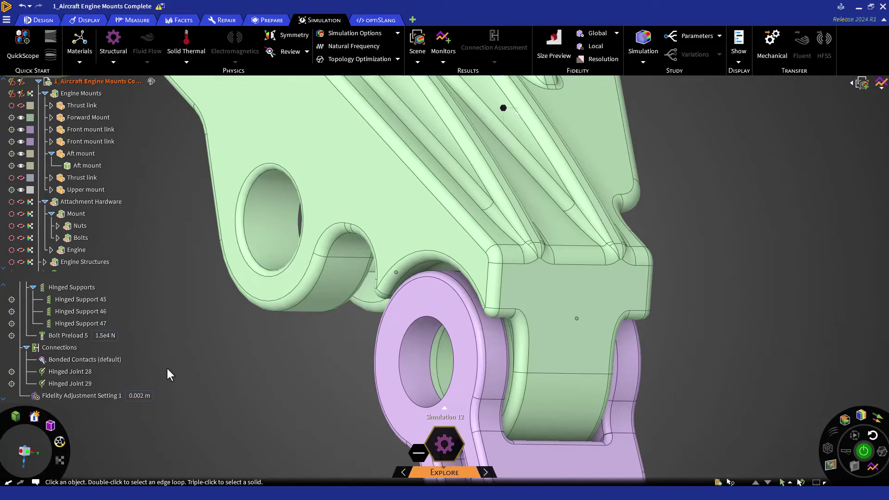
key(z)
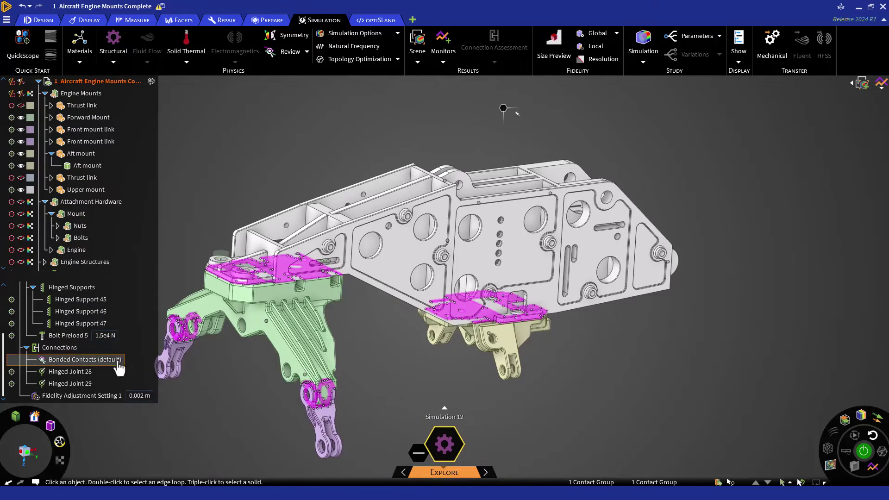
click(119, 362)
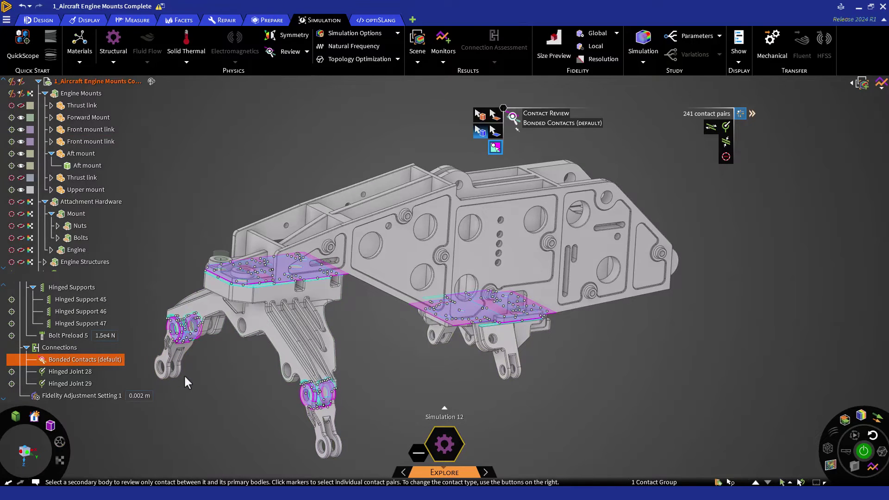
click(754, 113)
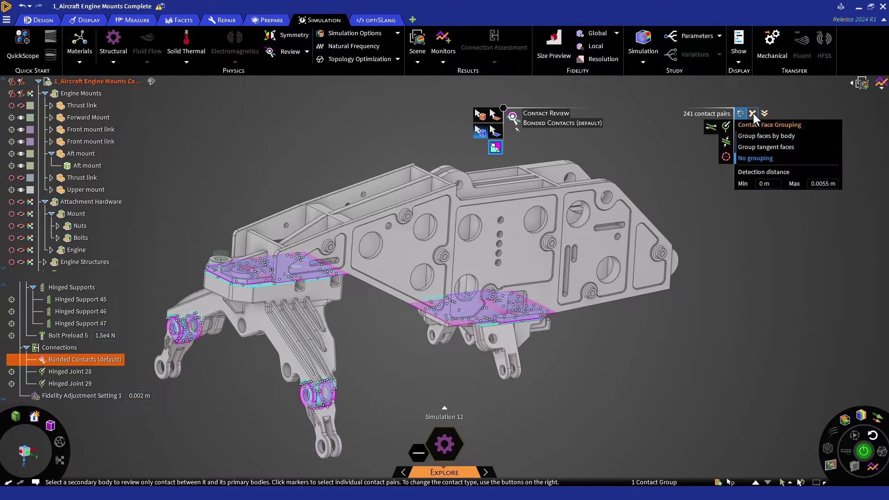
click(757, 158)
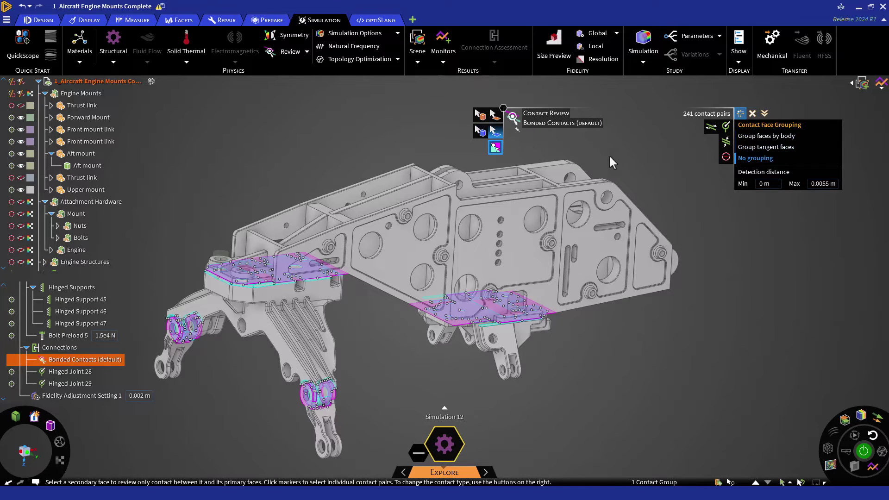
click(495, 116)
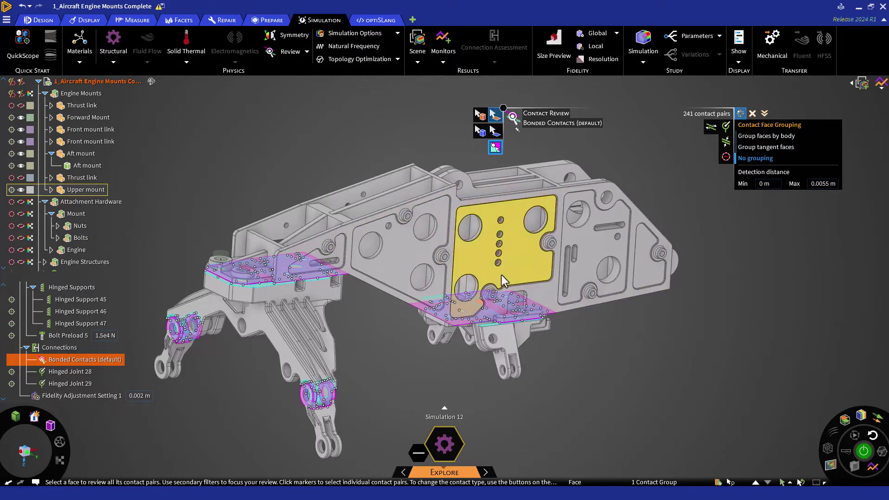
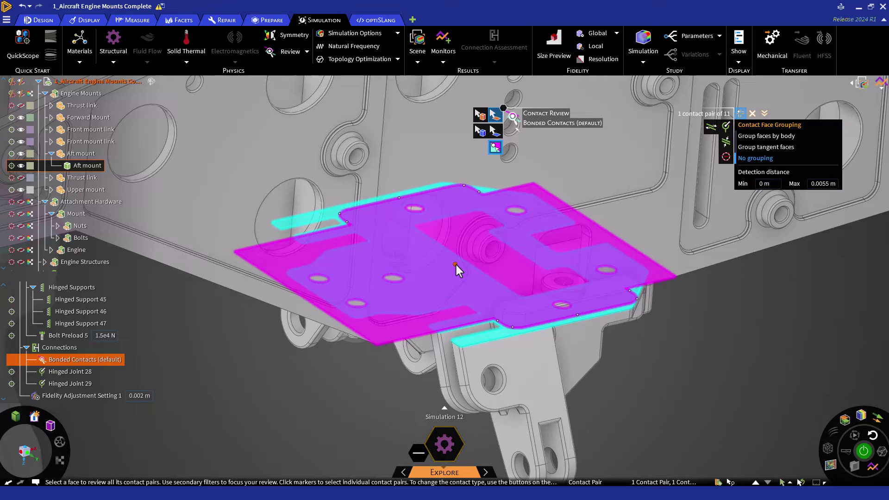
Step: Convert the bonded pair between the aft mount plate and upper mount into Sliding Contact 22
click(457, 264)
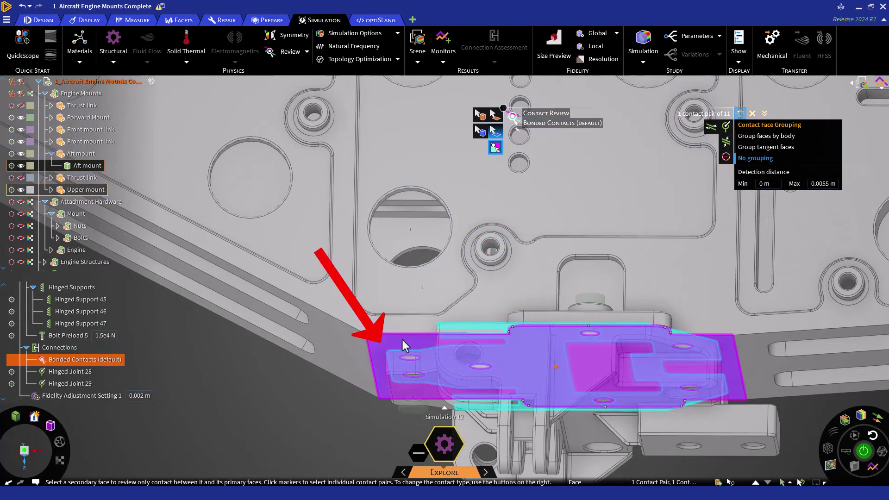
click(402, 340)
click(556, 370)
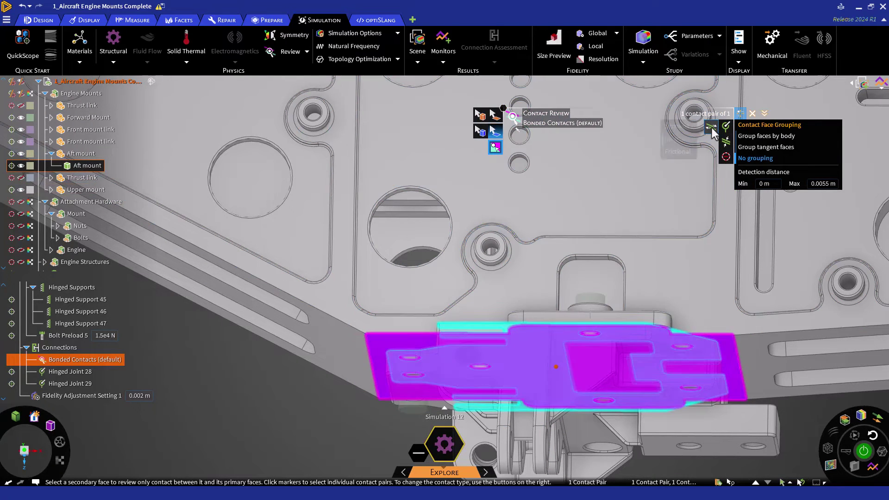
mouse_move(712, 127)
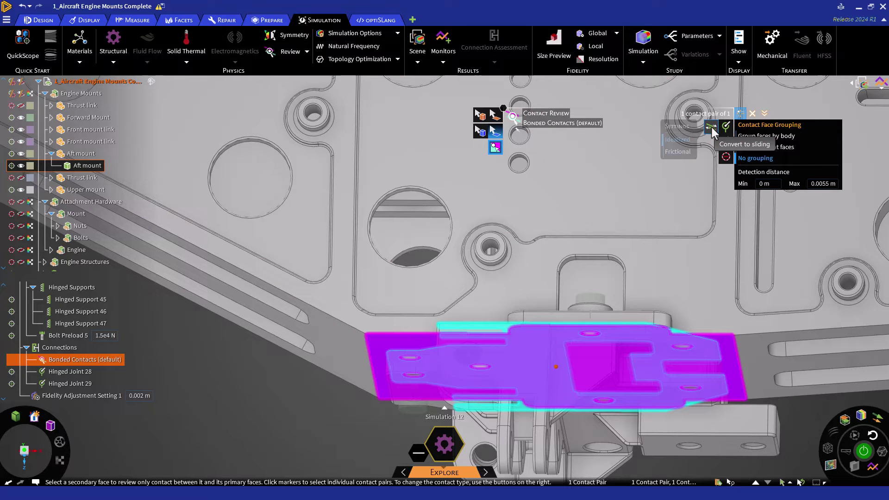
Step: Convert the selected contact pair to sliding and clear the secondary face selection
click(711, 127)
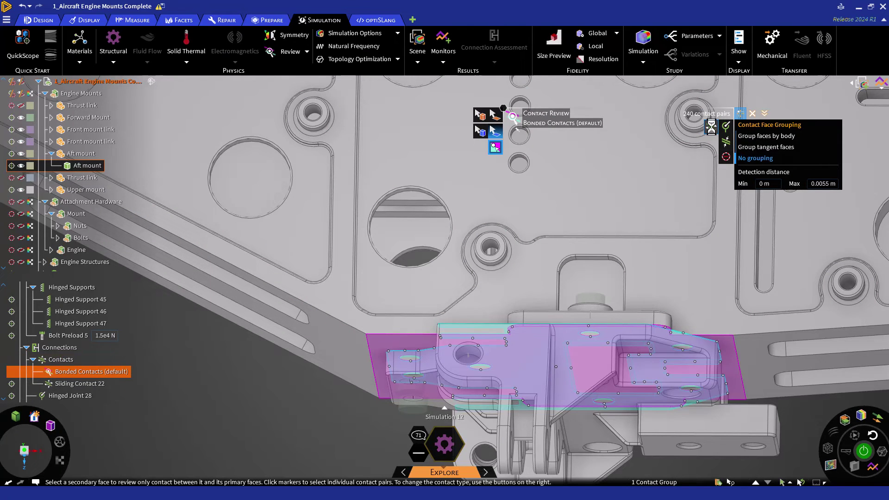
scroll(697, 341, down, 5)
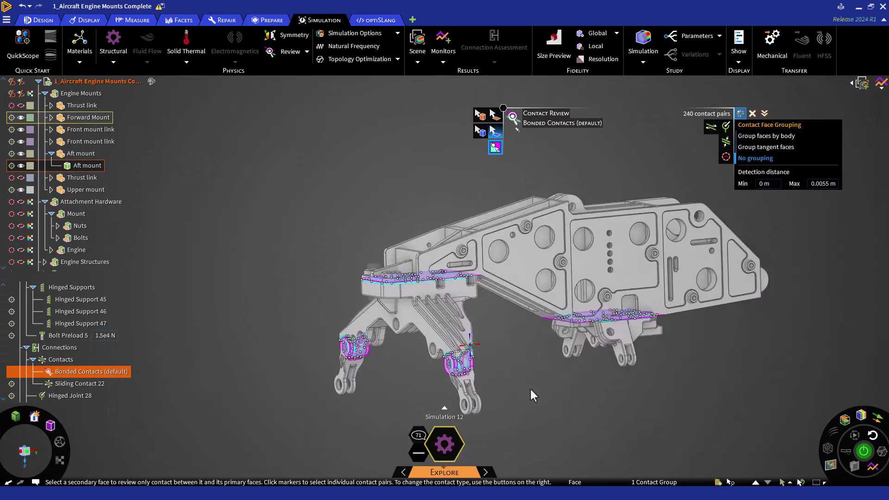
middle_drag(697, 340, 381, 240)
scroll(380, 239, up, 3)
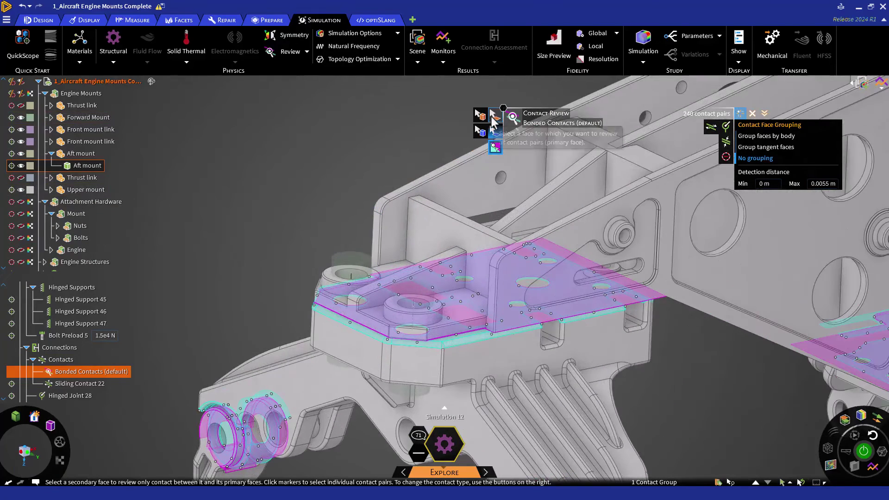
click(494, 120)
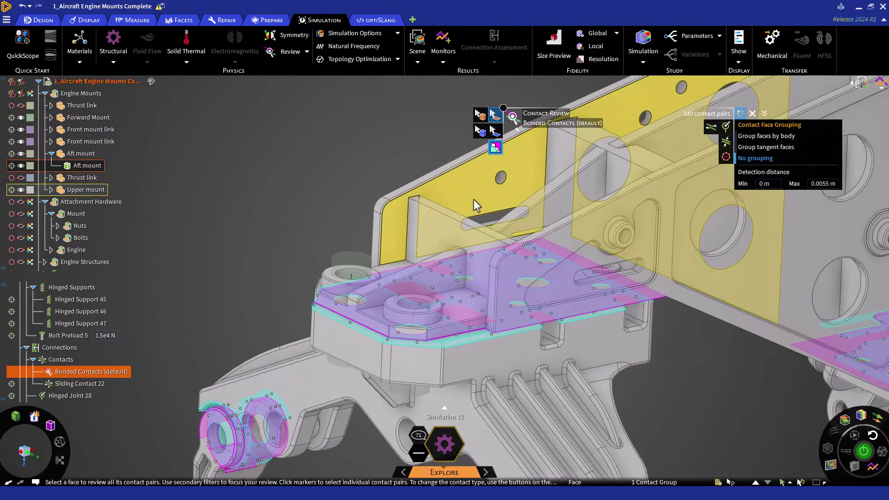
Step: Review the mount plate edge face's contact pairs, then clear the selection to show all contacts
middle_drag(466, 256, 451, 360)
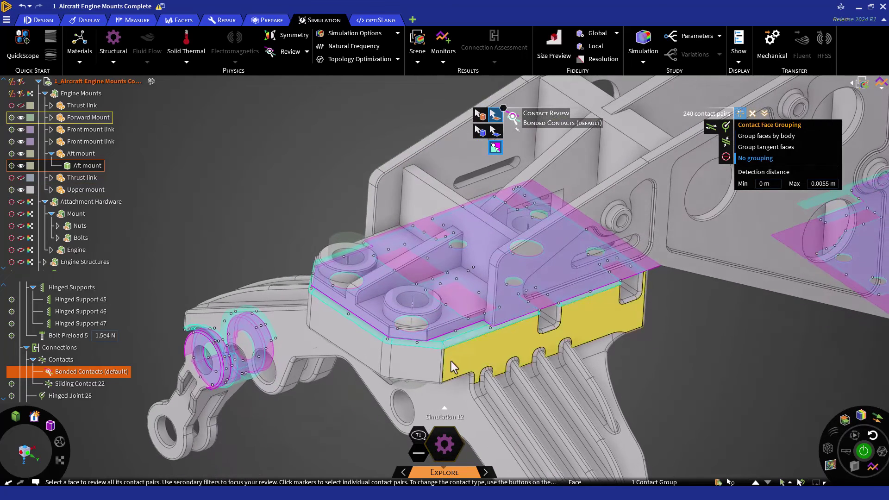
scroll(451, 360, up, 3)
click(453, 331)
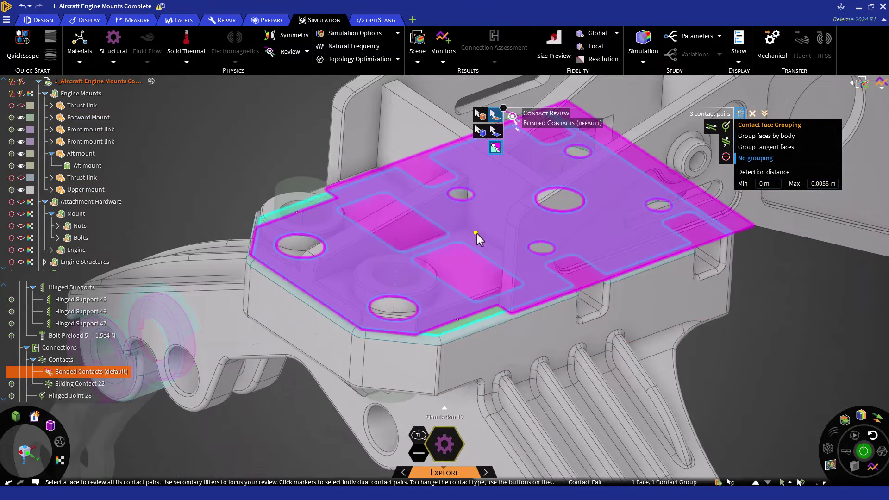
click(714, 129)
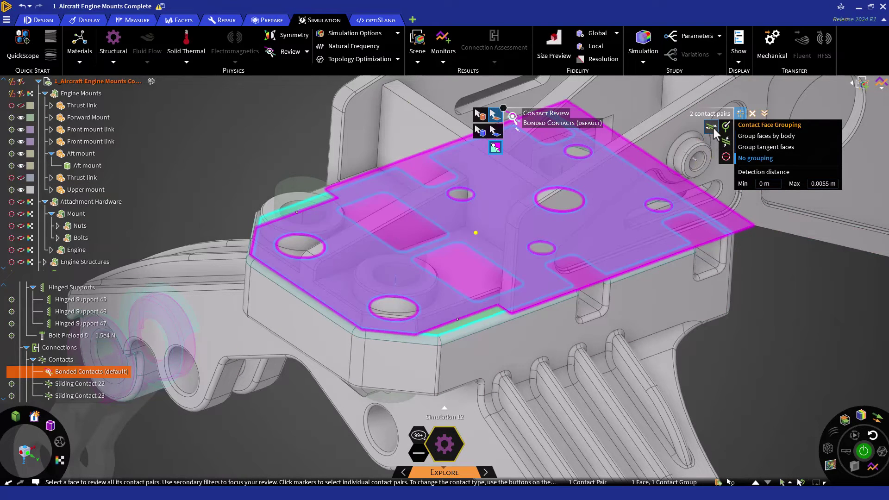
click(600, 165)
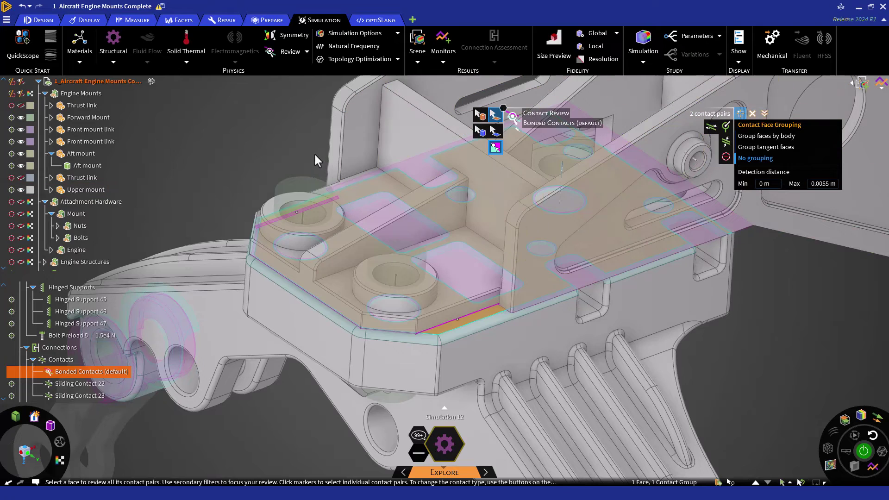
click(339, 156)
scroll(339, 156, down, 2)
scroll(339, 156, down, 2)
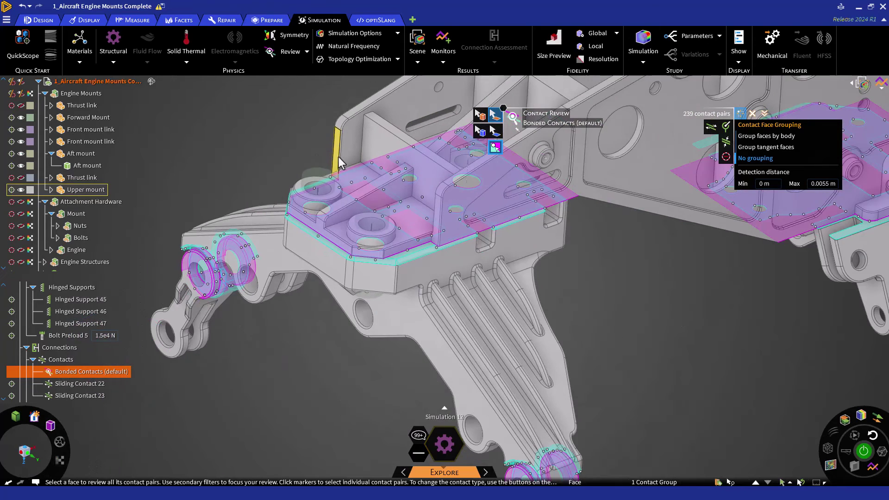
scroll(339, 158, down, 2)
scroll(339, 167, down, 2)
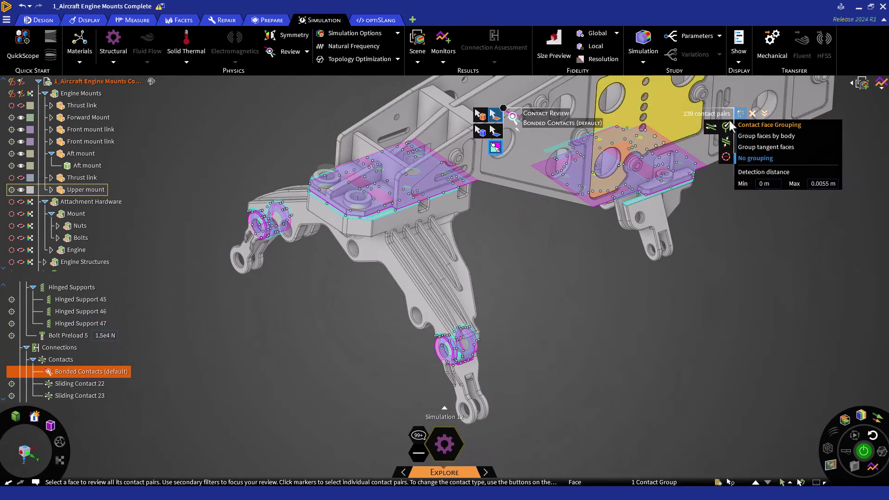
Step: Group contact faces by body and convert both mount lug contacts into Sliding Contact Group 14
click(765, 134)
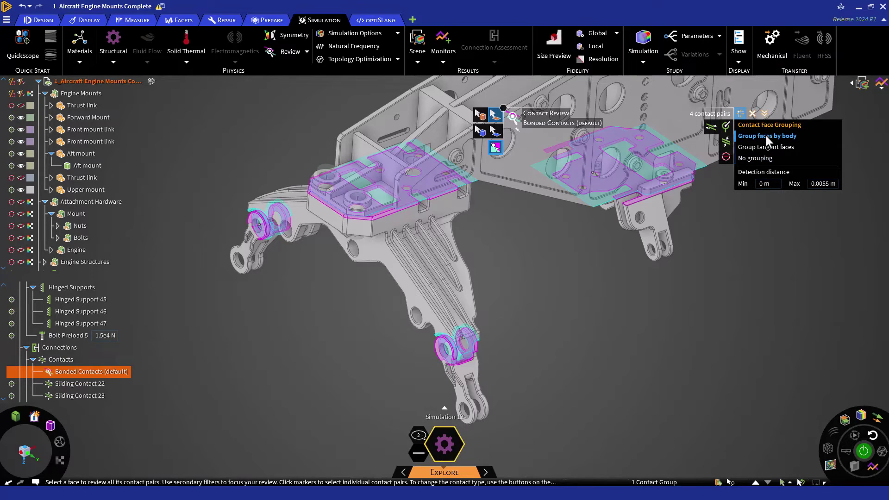
click(463, 336)
ctrl+click(258, 221)
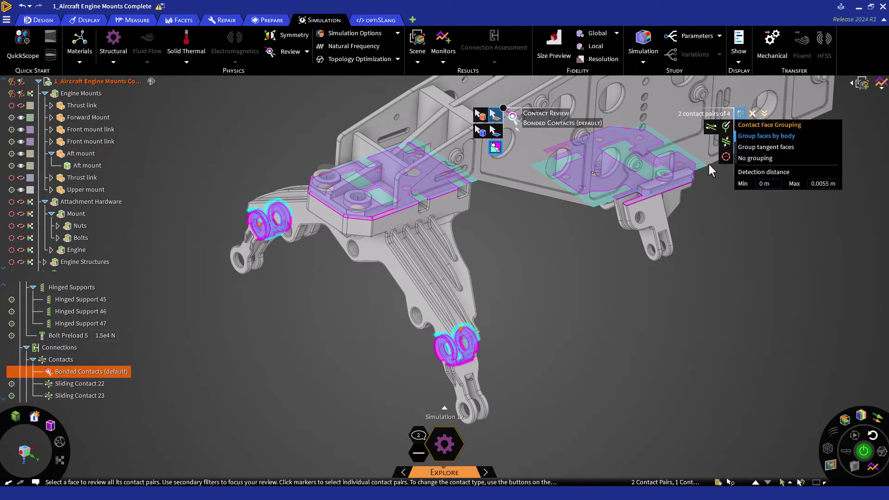
click(711, 127)
click(330, 349)
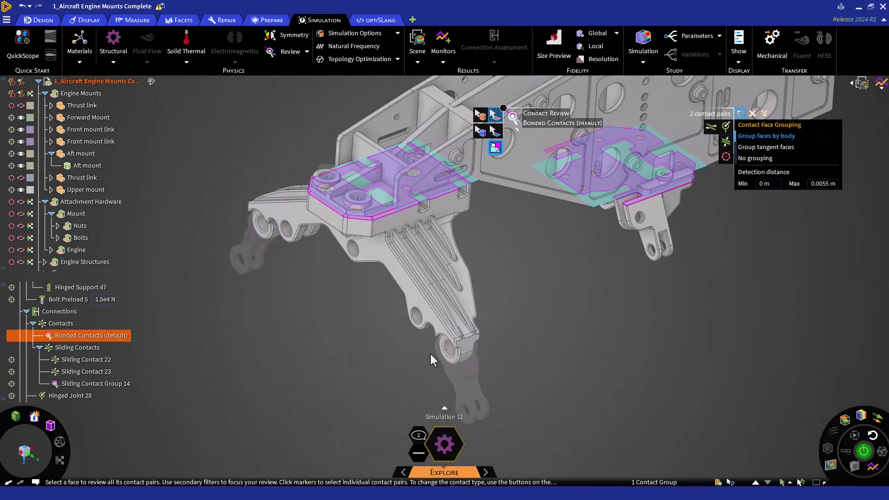
Step: With grouping off, list all 141 bonded pairs and prevent them as Prevented Contact Group 15
middle_drag(430, 352, 459, 197)
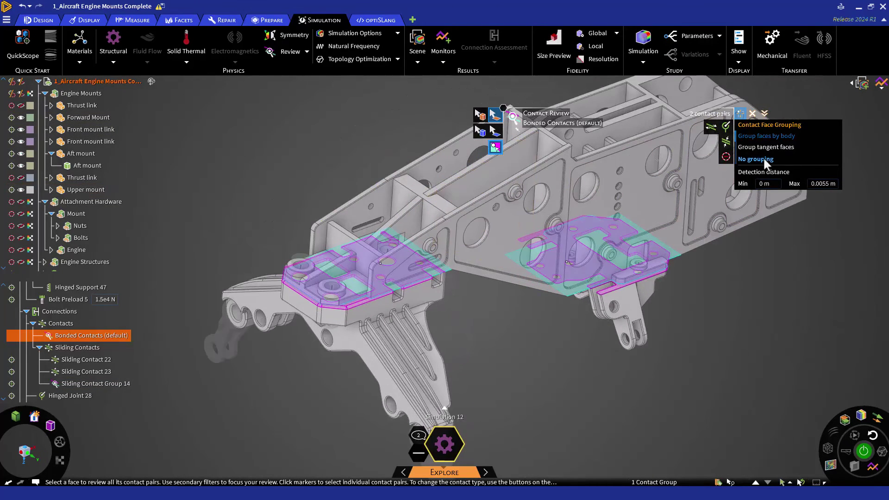
click(764, 158)
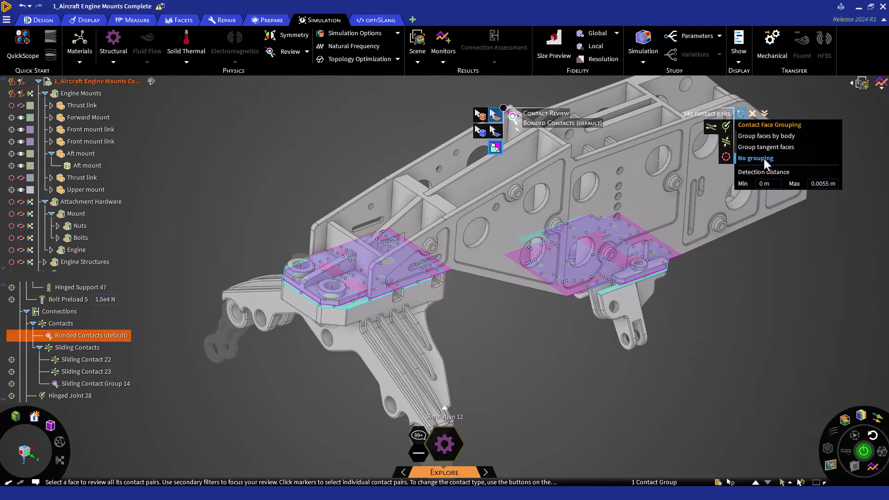
click(723, 156)
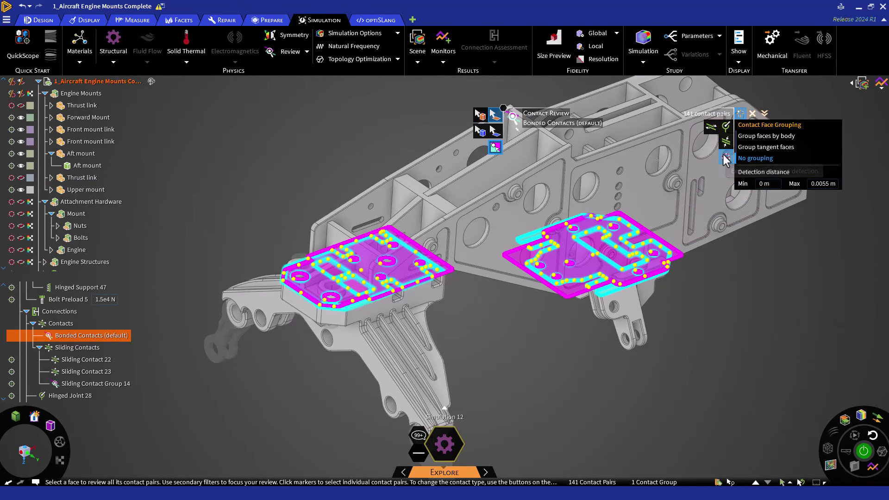
click(725, 157)
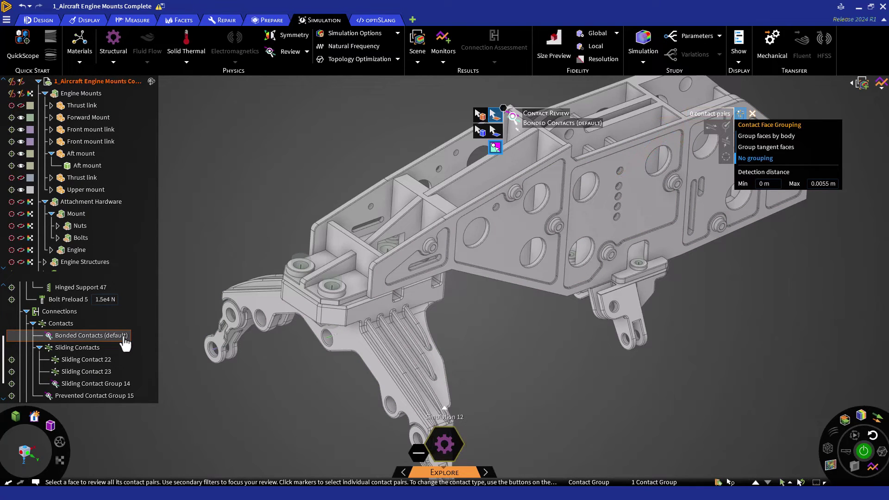
Step: Inspect Sliding Contacts 22 and 23, Group 14 and Prevented Group 15, then show displacement
click(110, 362)
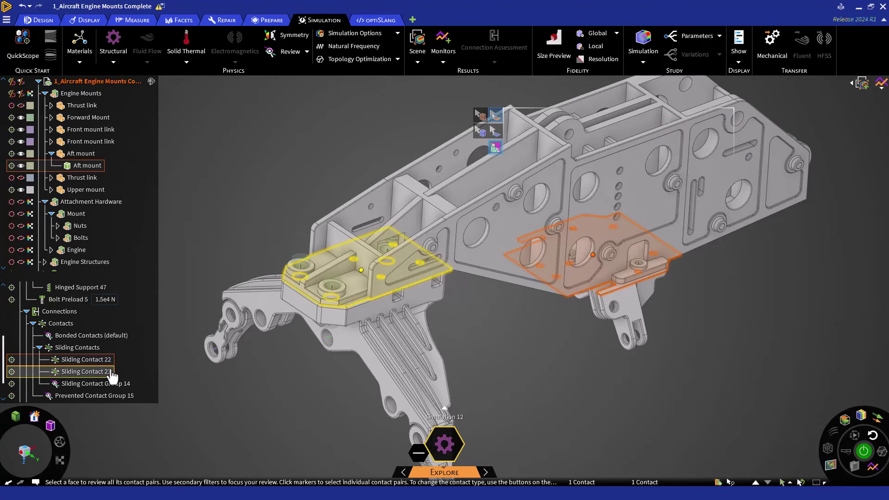
click(110, 374)
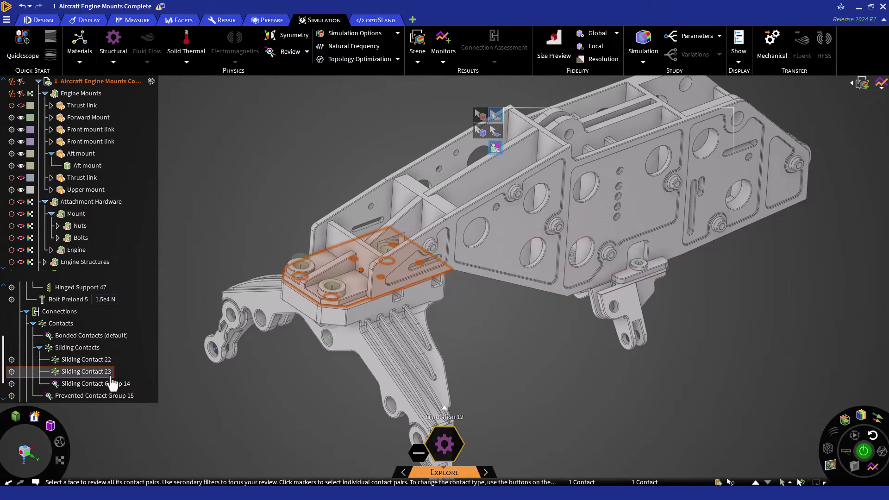
click(111, 384)
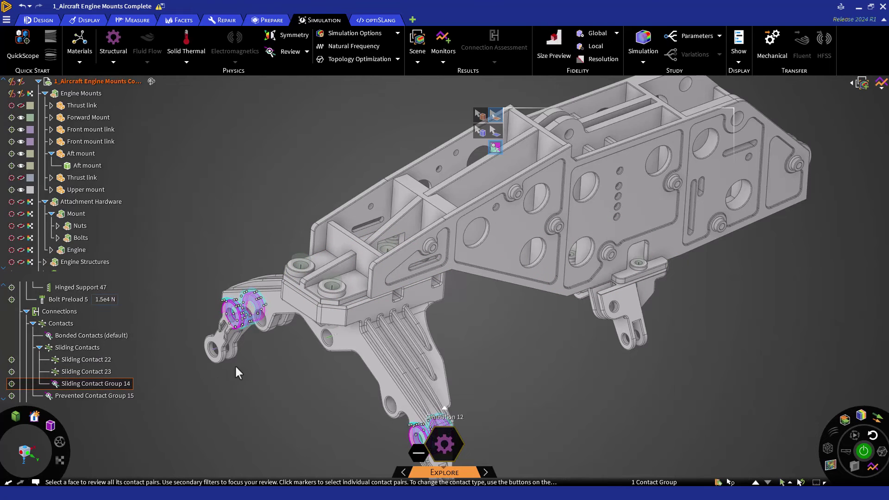
shift+middle_drag(237, 363, 233, 296)
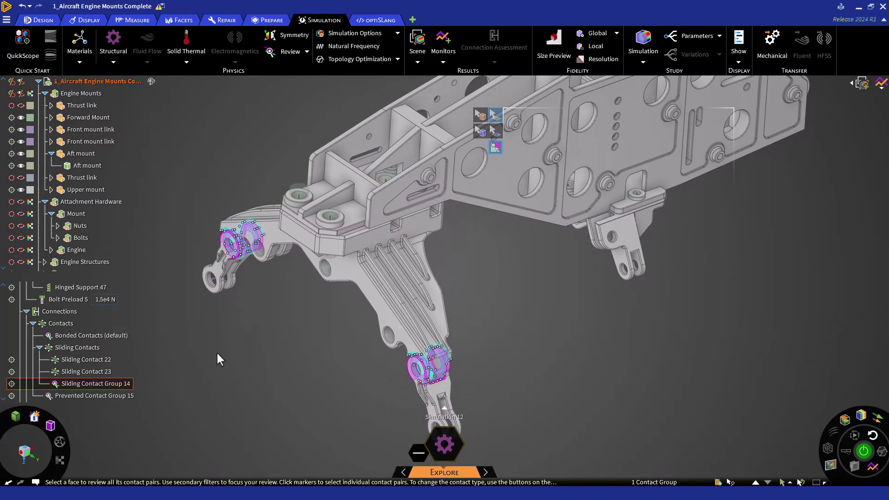
click(118, 395)
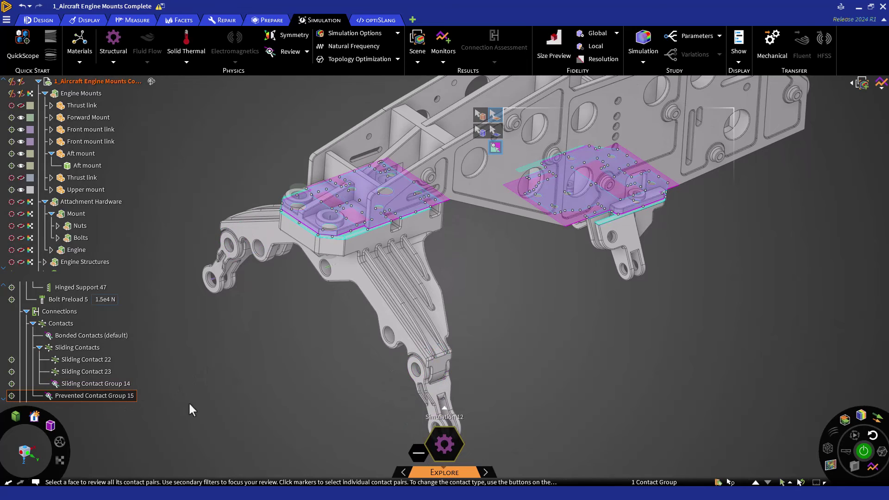
scroll(229, 382, down, 2)
scroll(307, 382, down, 2)
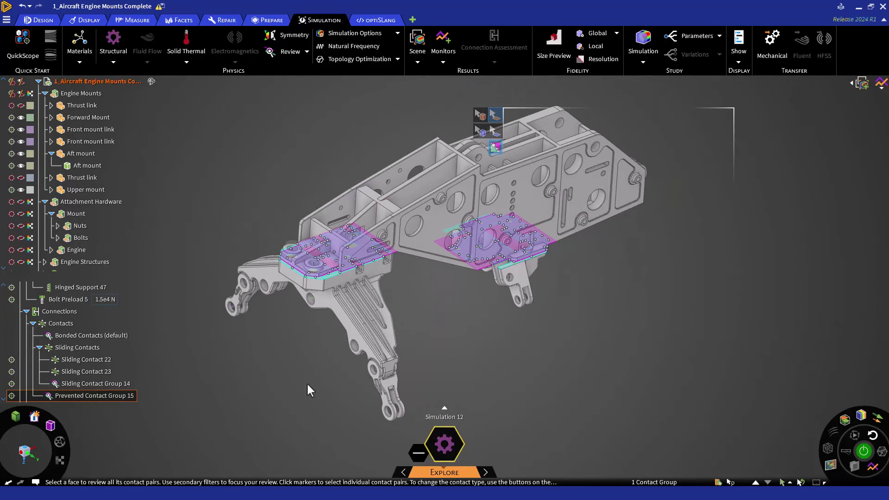
click(308, 386)
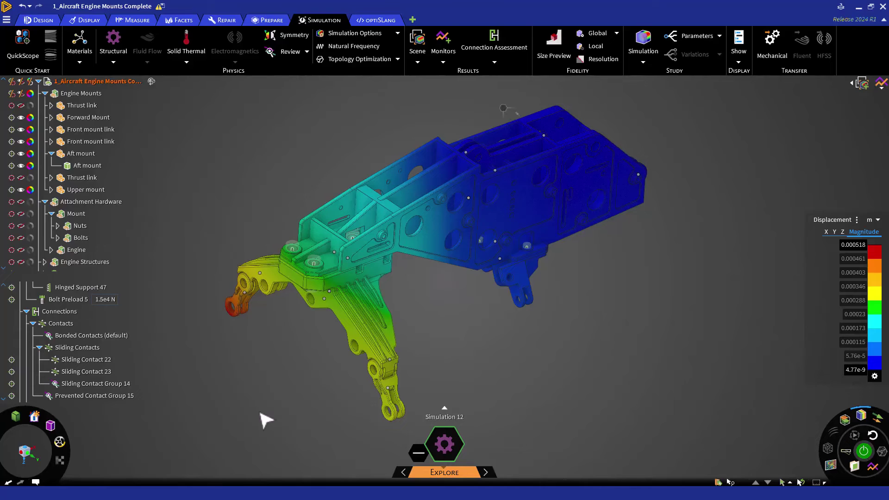
Step: Make Sliding Contact 22 frictional with a friction coefficient of 0
click(110, 361)
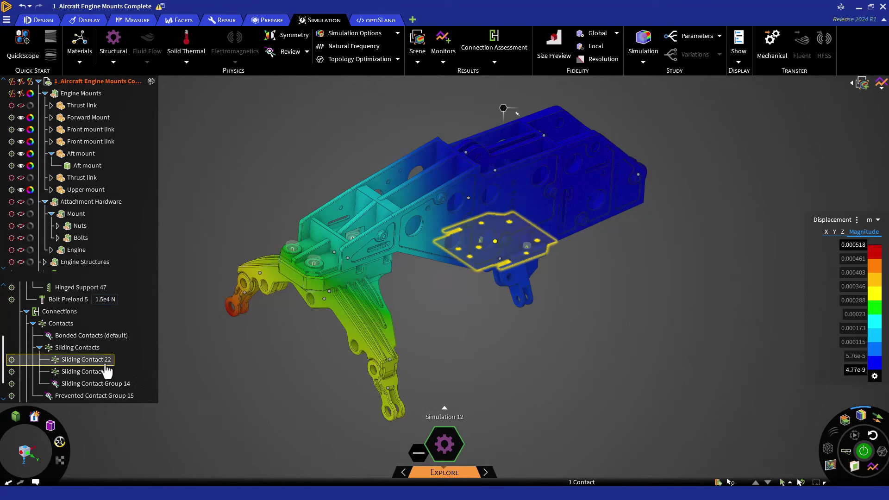
double_click(106, 366)
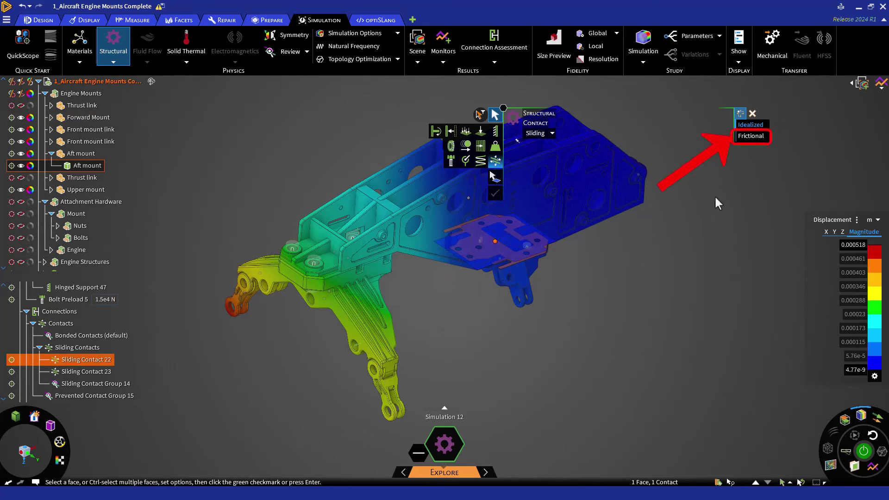
click(748, 138)
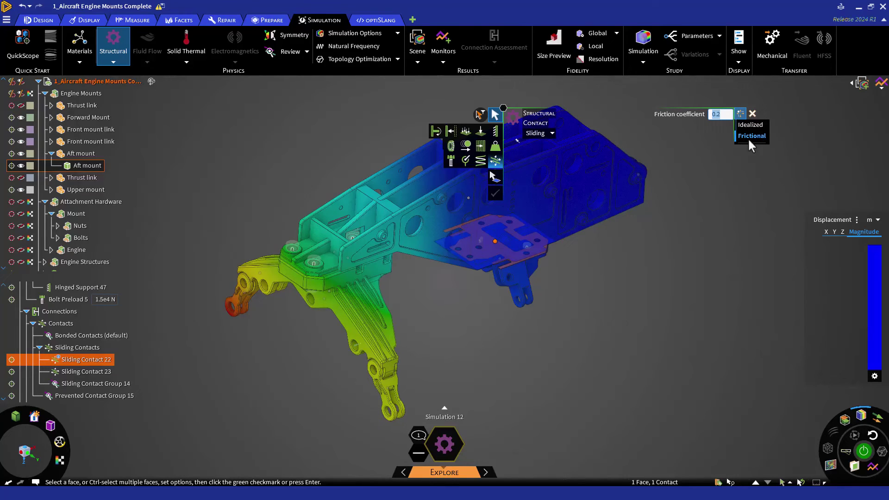
text(0)
key(Return)
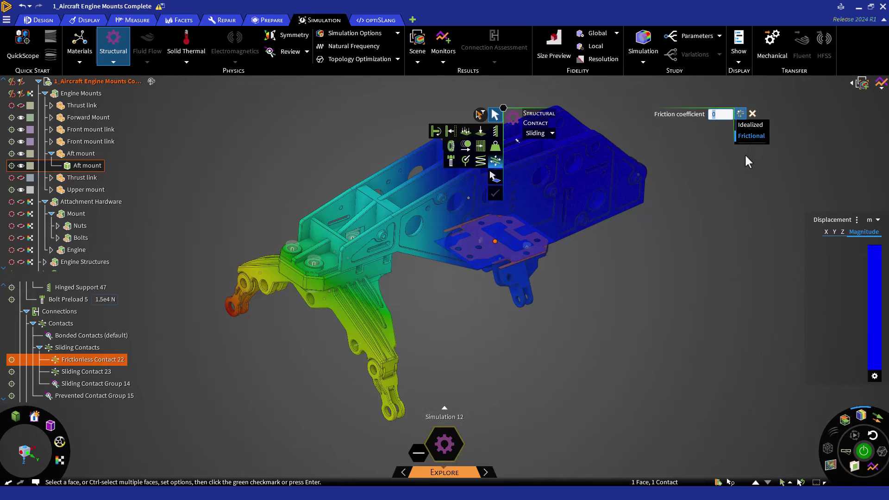
Step: Give Sliding Contact 23 zero friction and re-solve the simulation
click(65, 372)
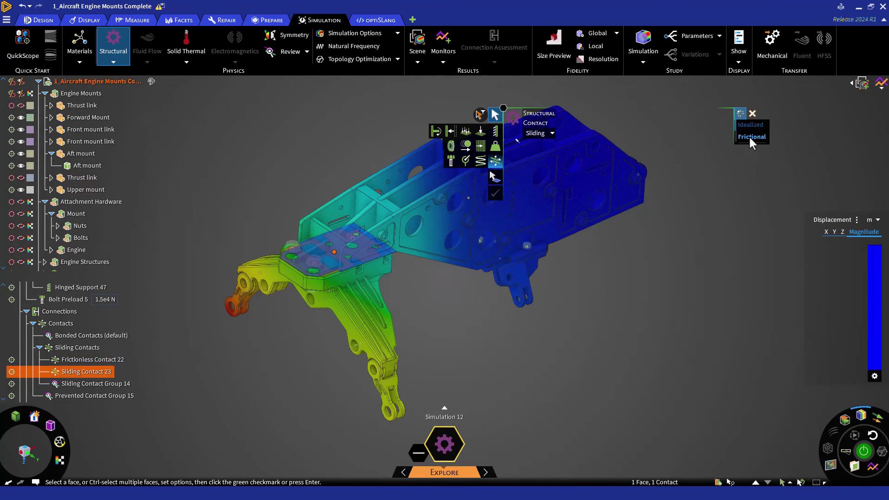
click(749, 136)
key(Return)
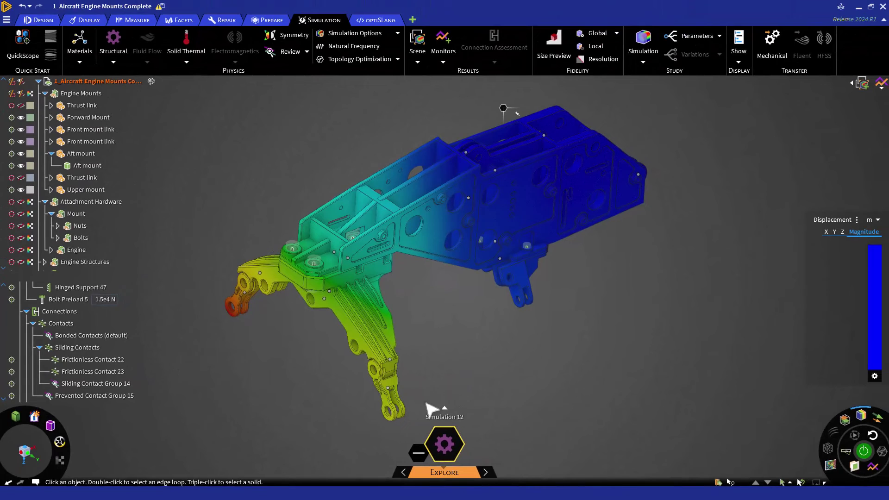
click(865, 452)
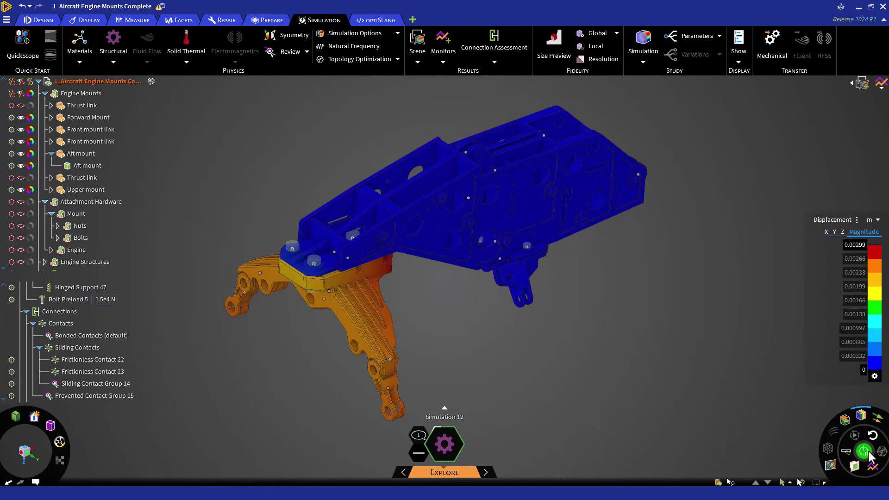